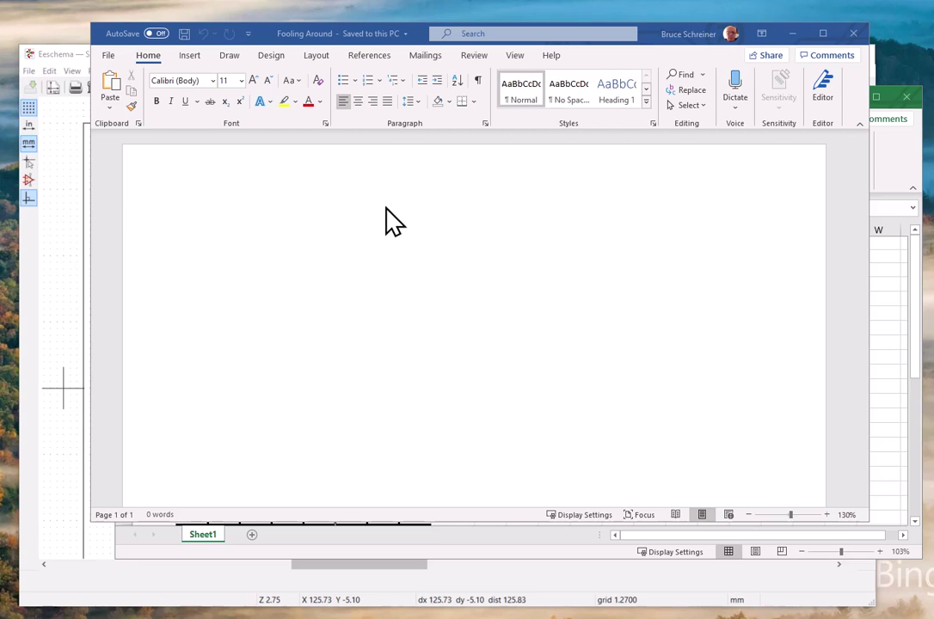
Insert a Blank style header containing the text "Simplify Using Boolean Lab"
{"action": "left_click", "coordinate": [193, 62]}
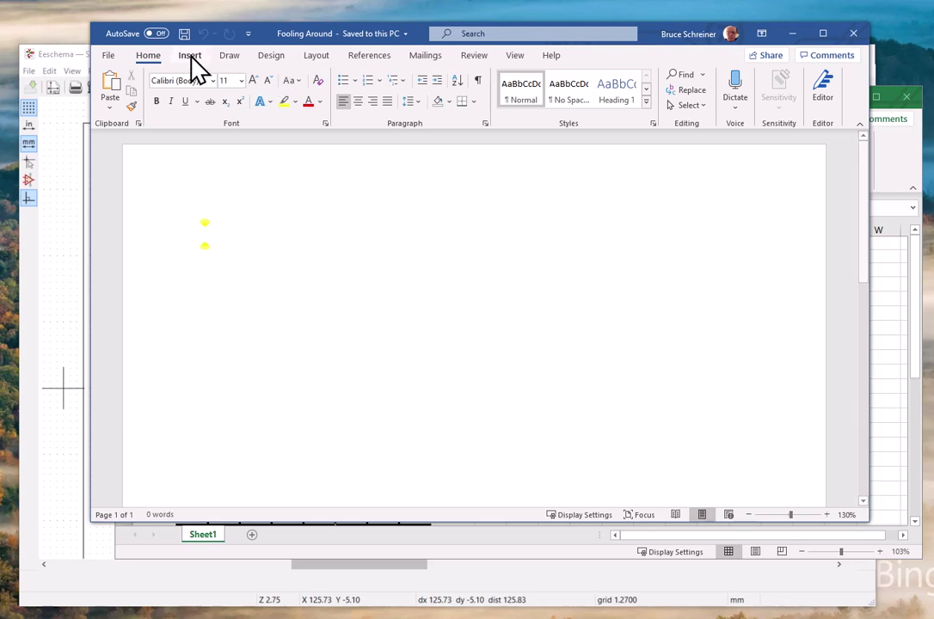
{"action": "left_click", "coordinate": [191, 57]}
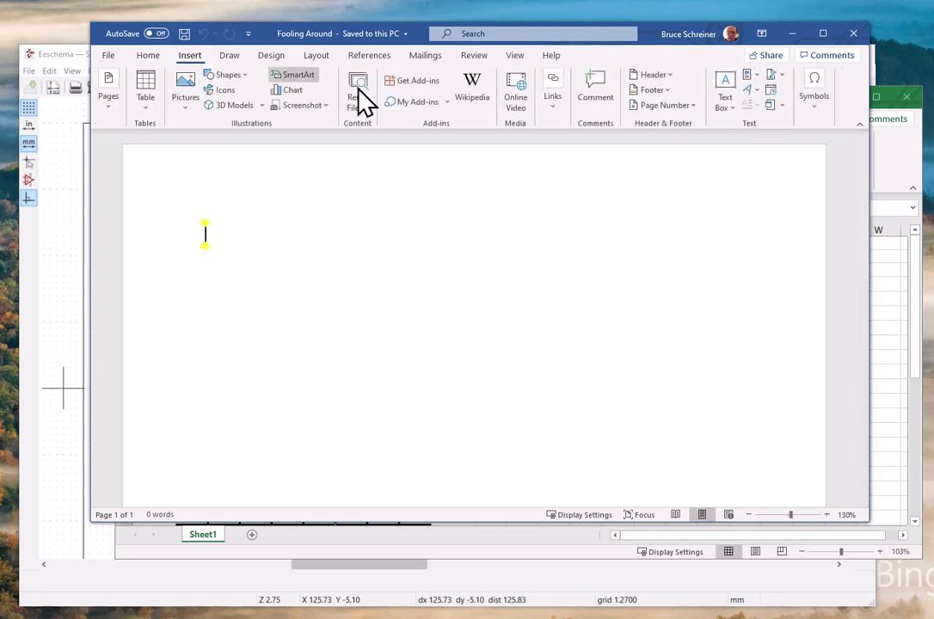
{"action": "left_click", "coordinate": [671, 77]}
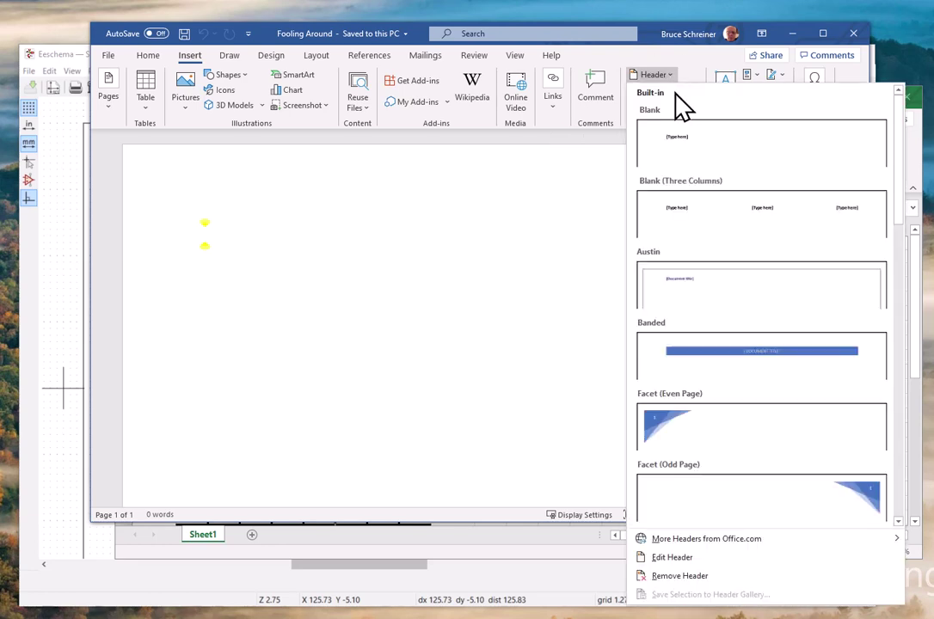
{"action": "left_click", "coordinate": [775, 157]}
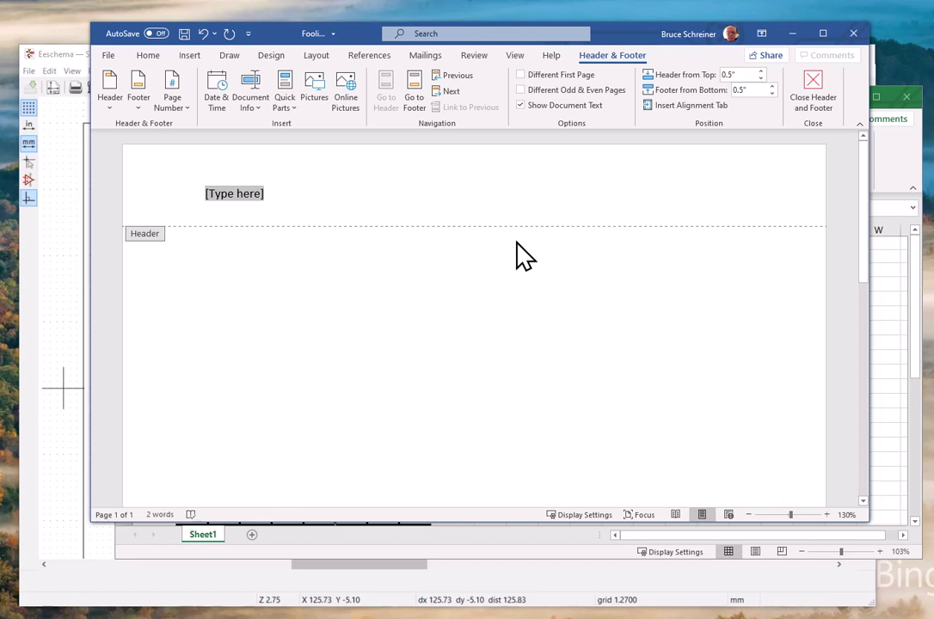
{"action": "type", "text": "Simplify"}
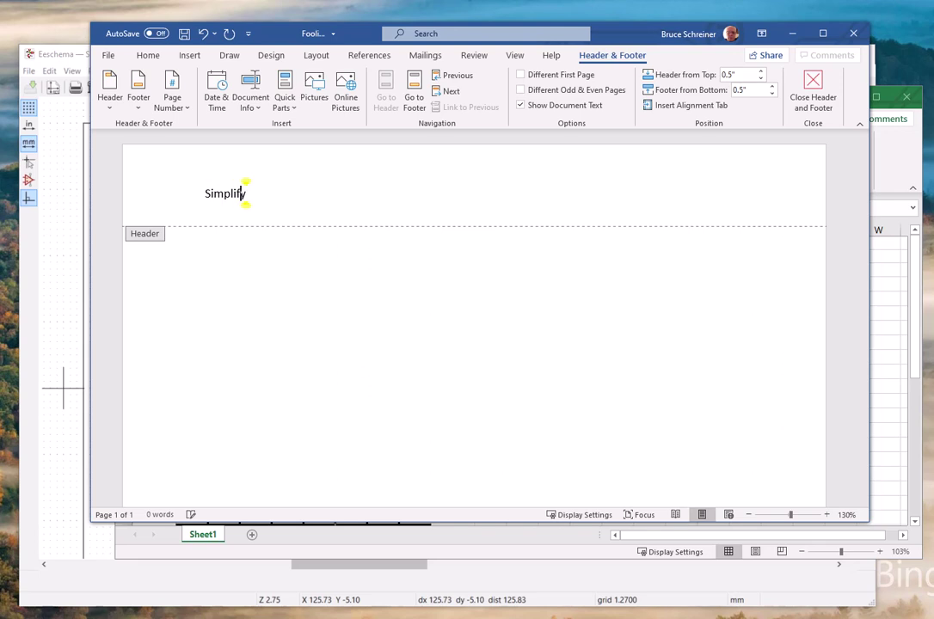
{"action": "type", "text": " Ussing Boolean LA"}
{"action": "key", "text": "BackSpace"}
{"action": "type", "text": "ab"}
{"action": "left_click", "coordinate": [261, 194]}
{"action": "key", "text": "BackSpace"}
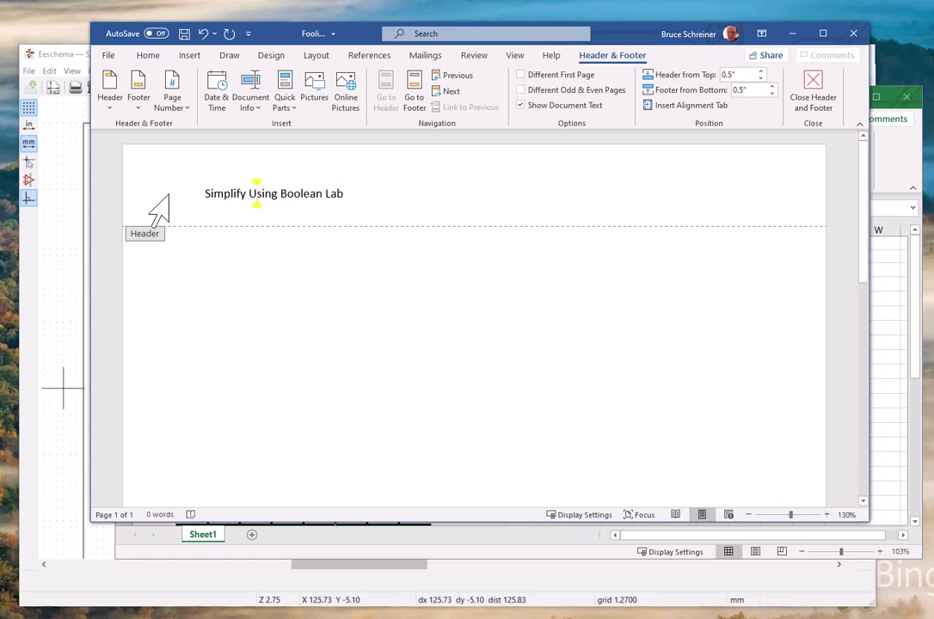
Make the header title "Simplify Using Boolean Lab" bold and centered, and return to the body text
{"action": "left_click_drag", "start_coordinate": [203, 191], "coordinate": [347, 188]}
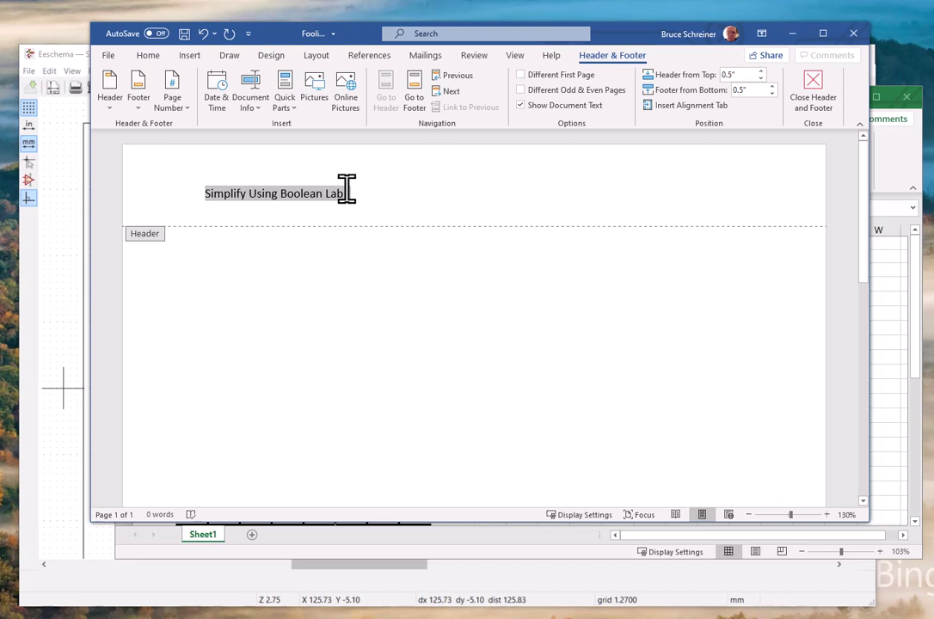
{"action": "left_click", "coordinate": [149, 59]}
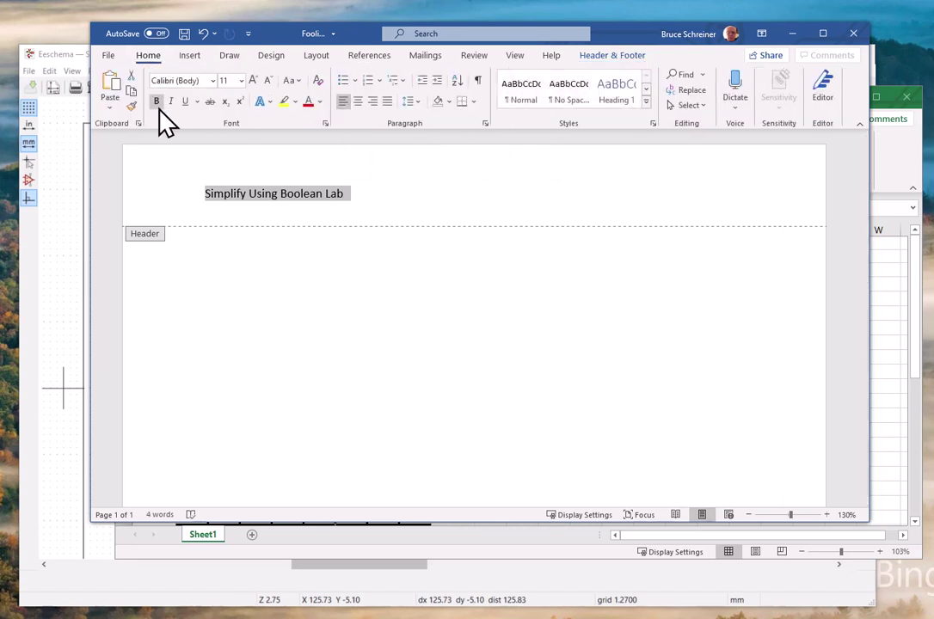
{"action": "left_click", "coordinate": [157, 102]}
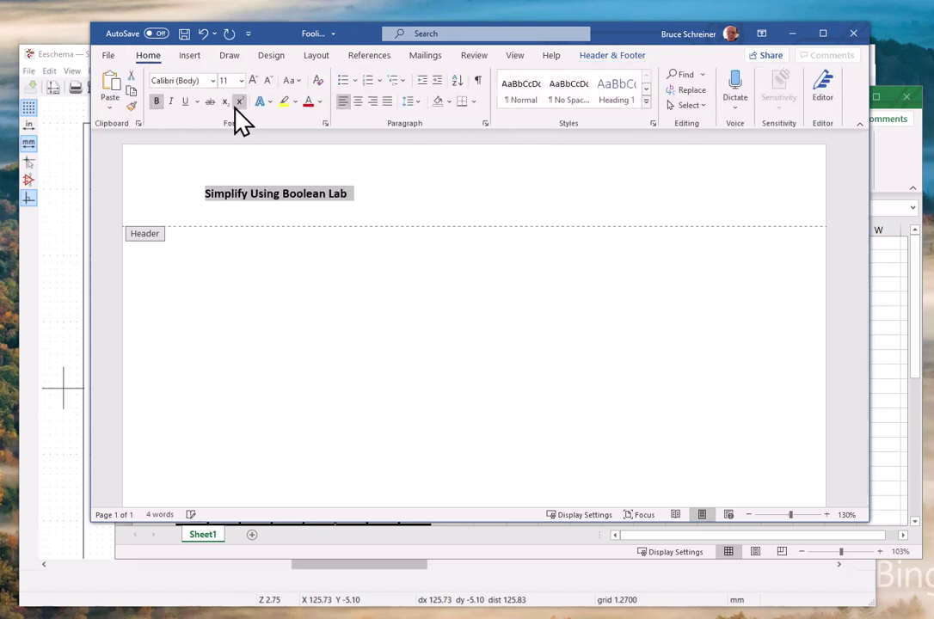
{"action": "left_click", "coordinate": [359, 101]}
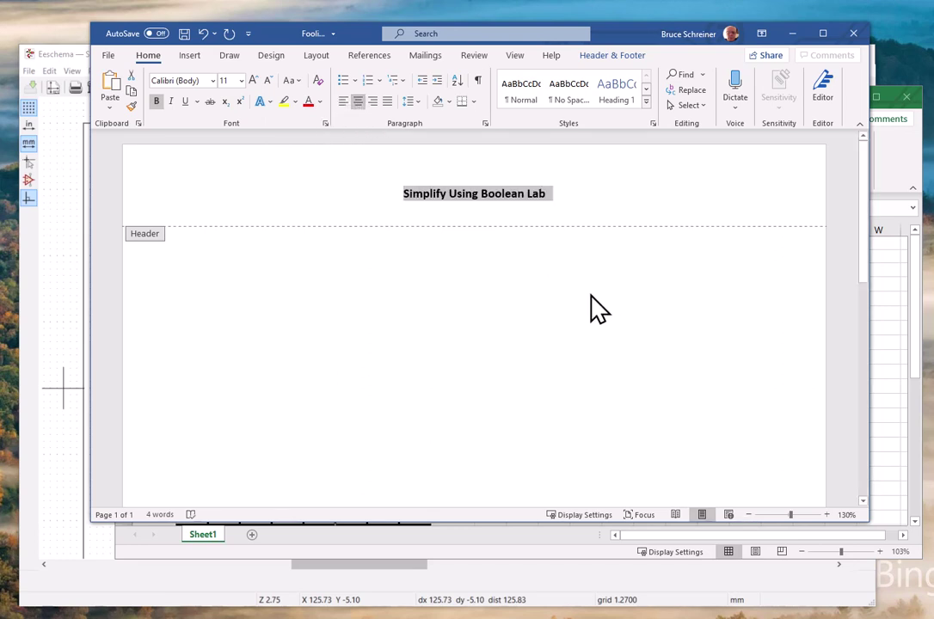
{"action": "double_click", "coordinate": [474, 288]}
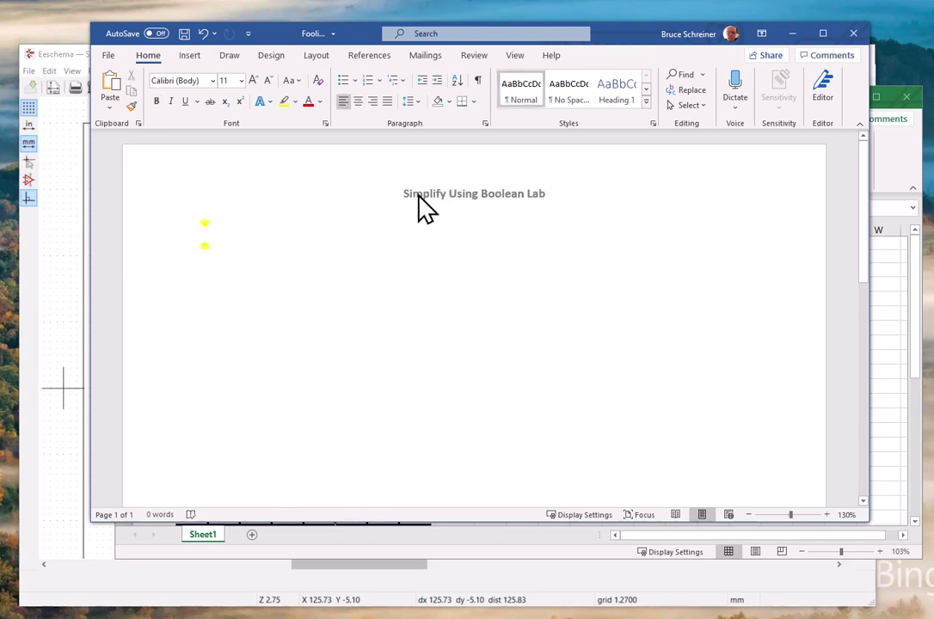
{"action": "double_click", "coordinate": [419, 202]}
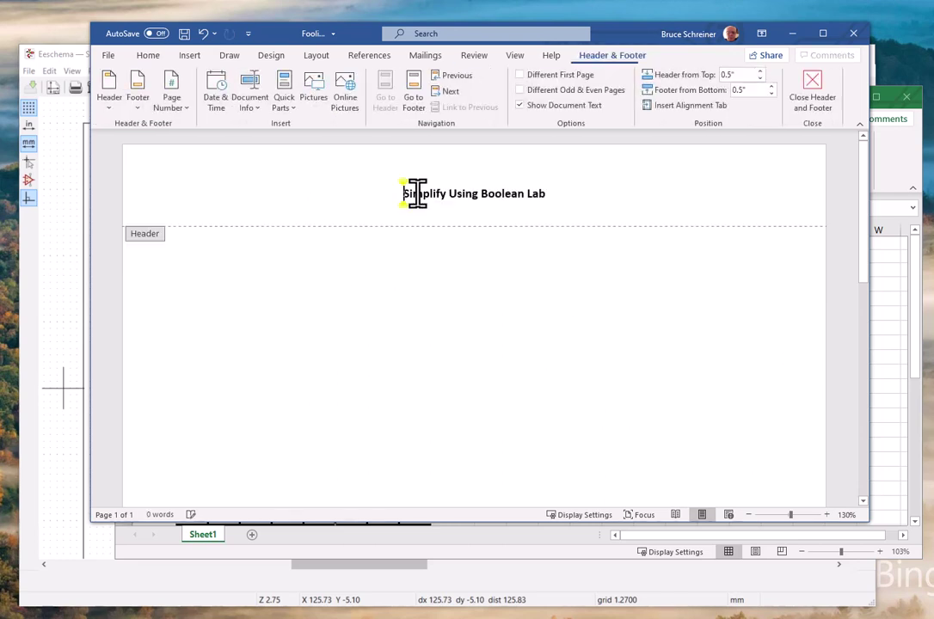
{"action": "double_click", "coordinate": [207, 248]}
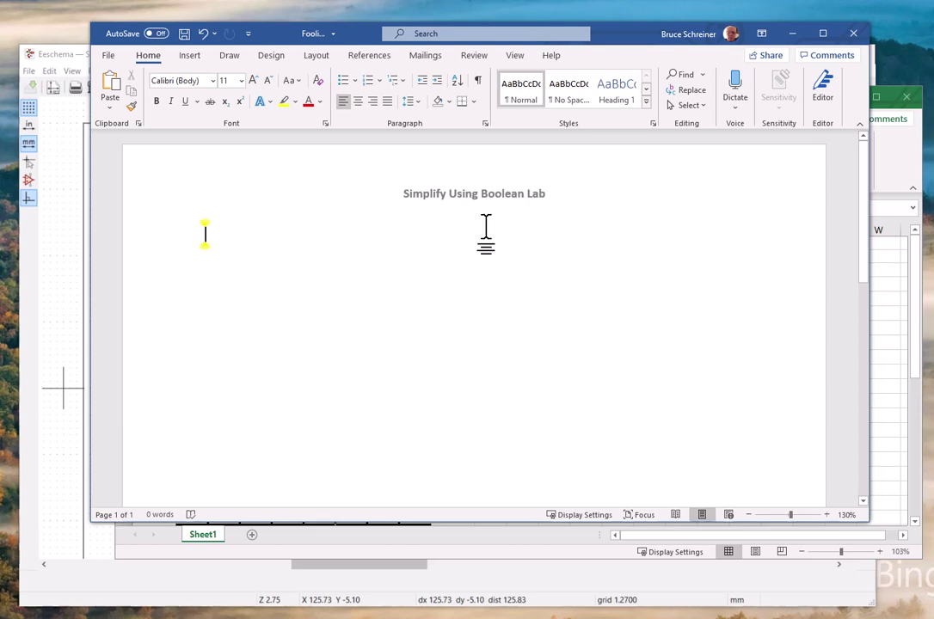
Add a page number at the bottom of the page in the centered Plain Number 2 style
{"action": "left_click", "coordinate": [187, 57]}
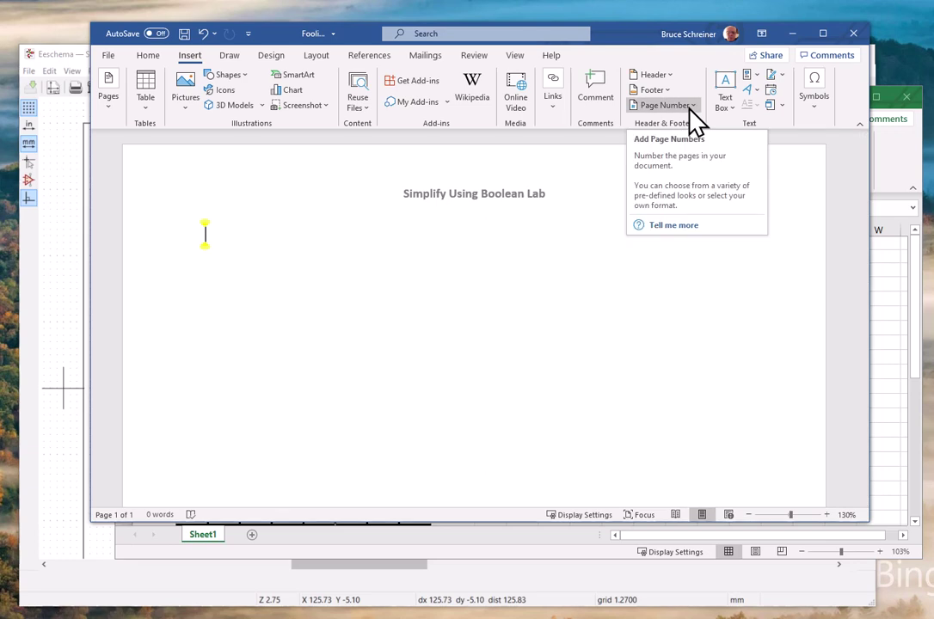
{"action": "left_click", "coordinate": [689, 108]}
{"action": "mouse_move", "coordinate": [701, 143]}
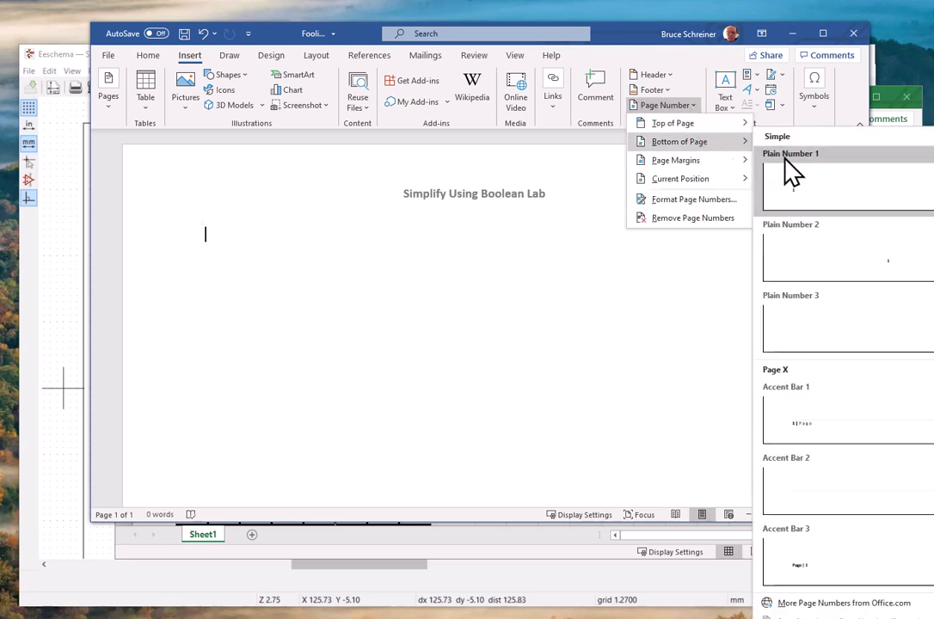
{"action": "left_click", "coordinate": [892, 274]}
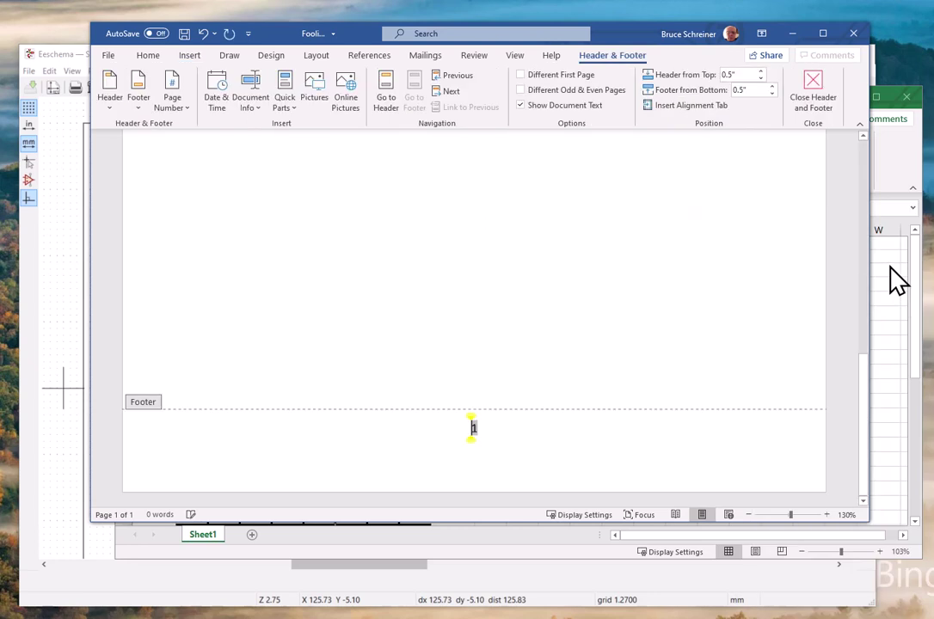
Insert the document's file path on a new line below the footer page number, and return to the body text
{"action": "left_click", "coordinate": [570, 432]}
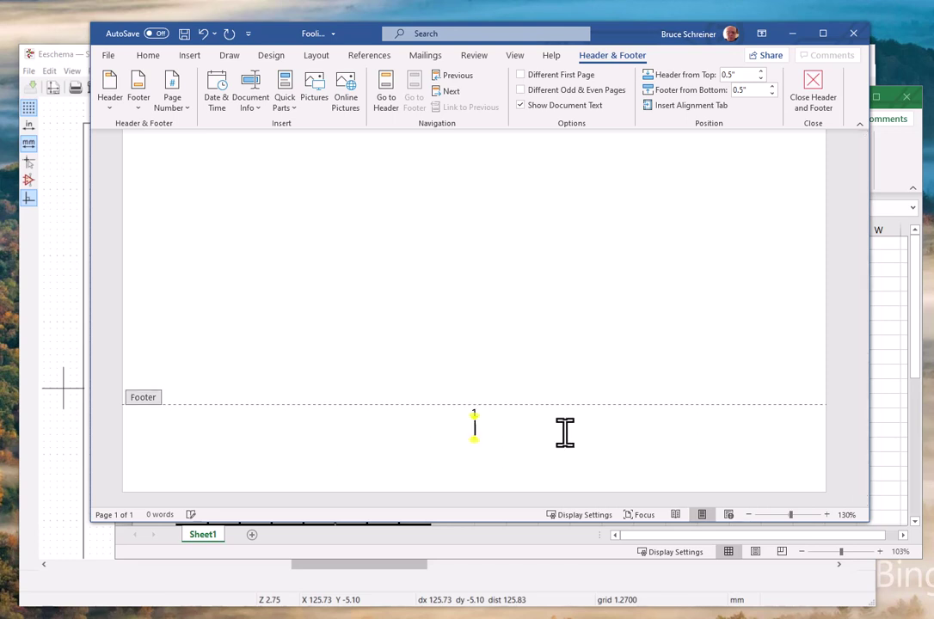
{"action": "key", "text": "Return"}
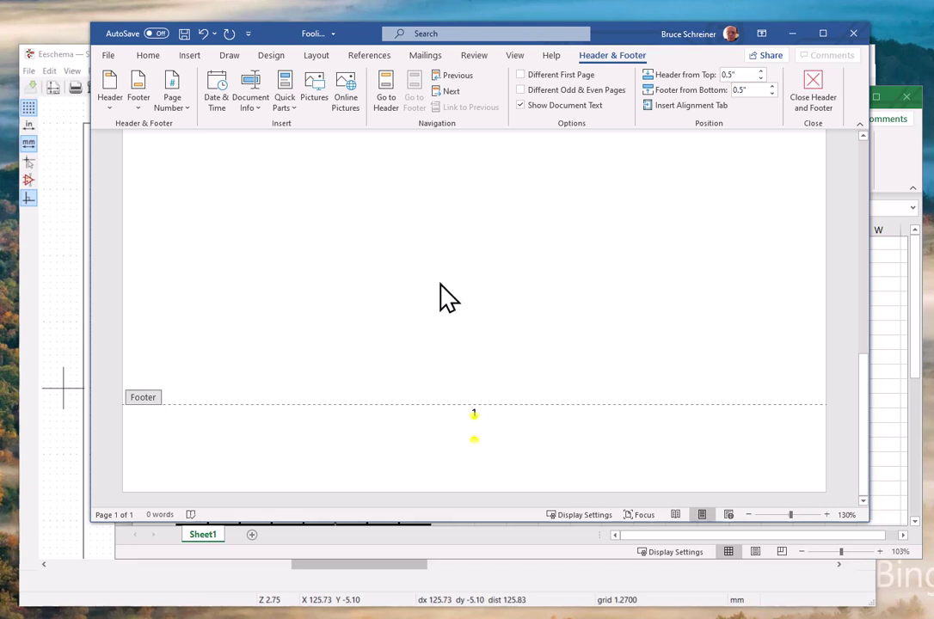
{"action": "left_click", "coordinate": [256, 110]}
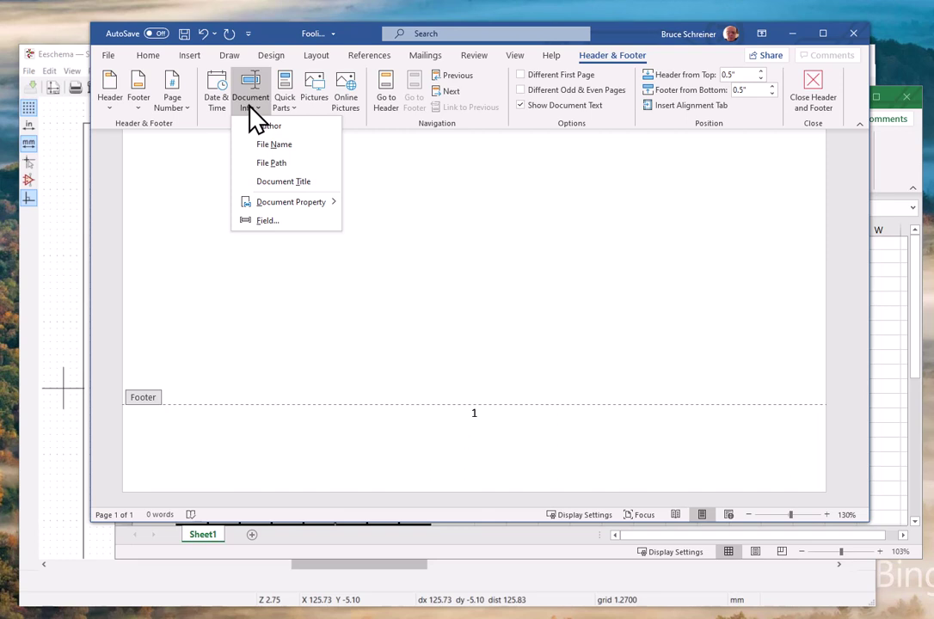
{"action": "left_click", "coordinate": [281, 166]}
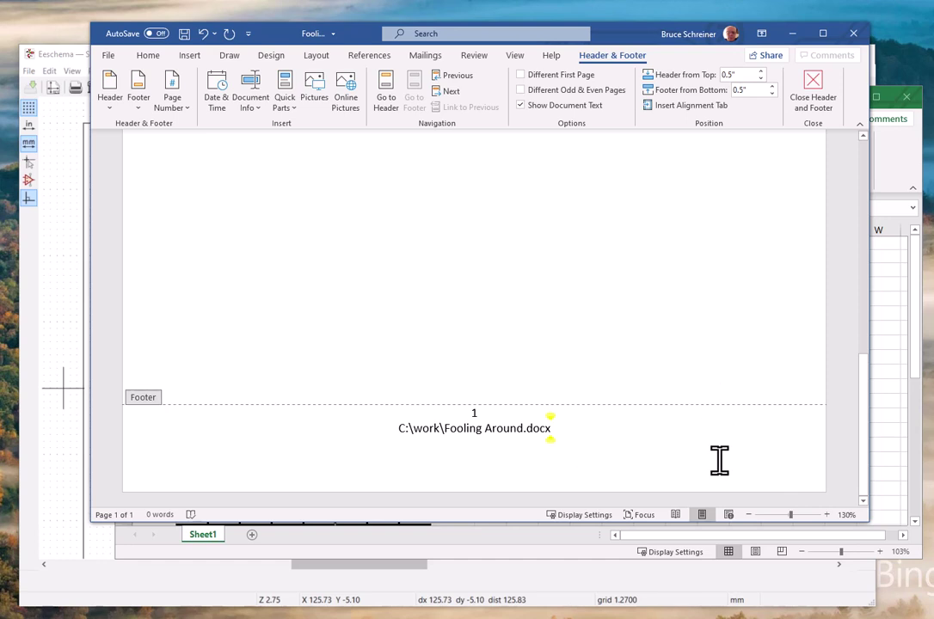
{"action": "key", "text": "Return"}
{"action": "double_click", "coordinate": [616, 280]}
Add blank lines to the body until the document runs onto a second page, and check the repeated header
{"action": "key", "text": "Return"}
{"action": "key", "text": "Return"}
{"action": "key", "text": "Return"}
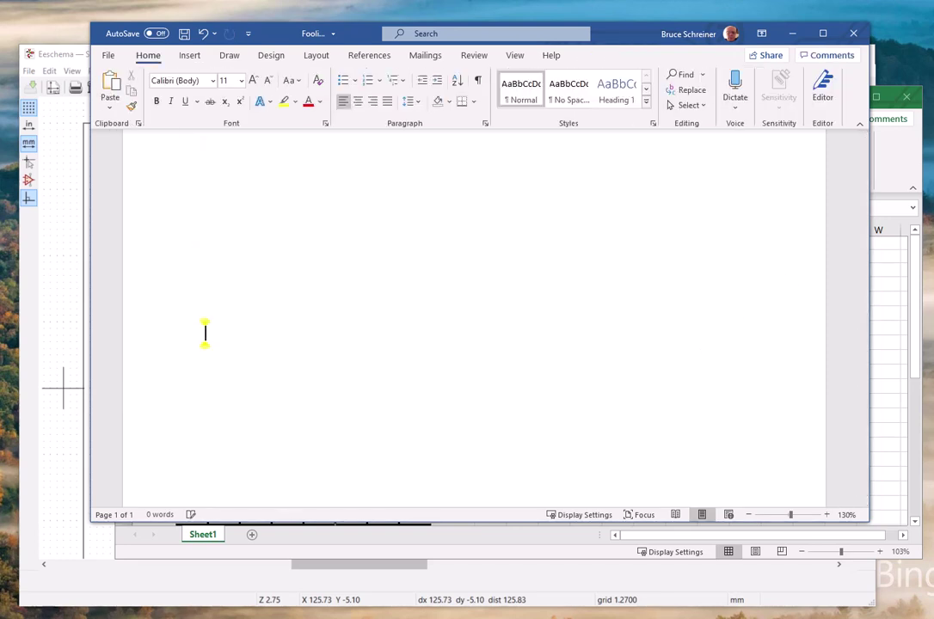
{"action": "key", "text": "Return"}
{"action": "key", "text": "Return"}
{"action": "key", "text": "Return"}
{"action": "key", "text": "Return"}
{"action": "key", "text": "Return"}
{"action": "key", "text": "Return"}
{"action": "key", "text": "Return"}
{"action": "key", "text": "Return"}
{"action": "key", "text": "Return"}
{"action": "key", "text": "Return"}
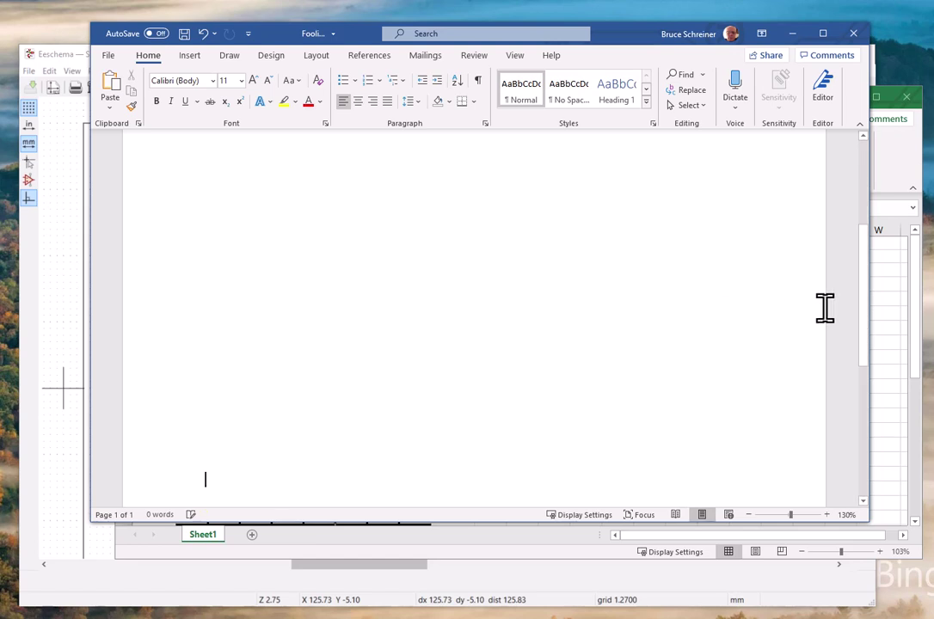
{"action": "key", "text": "Return"}
{"action": "key", "text": "Return"}
{"action": "key", "text": "Return"}
{"action": "key", "text": "Return"}
{"action": "key", "text": "Return"}
{"action": "key", "text": "Return"}
{"action": "key", "text": "Return"}
{"action": "key", "text": "Return"}
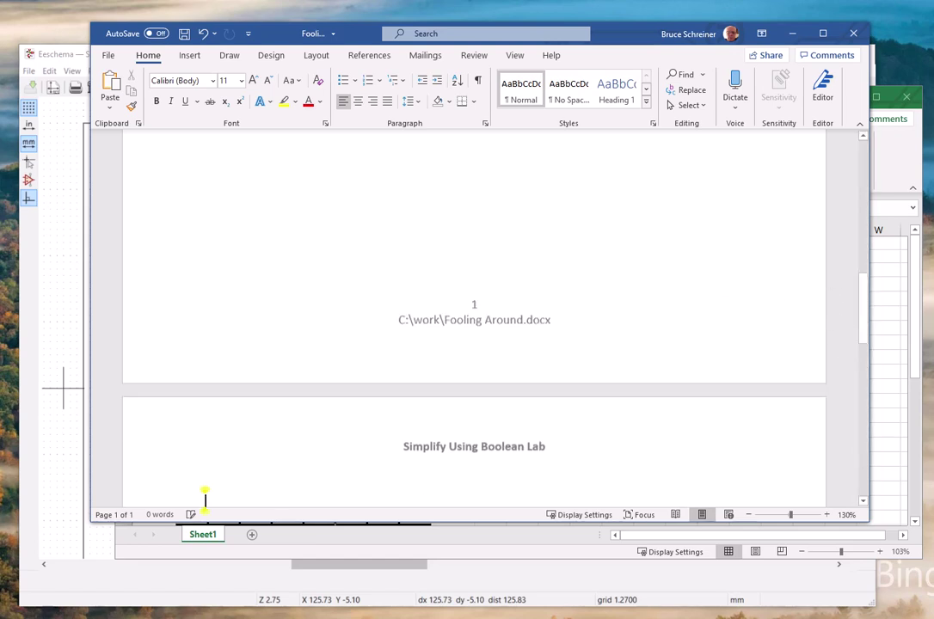
{"action": "key", "text": "Return"}
{"action": "key", "text": "Return"}
{"action": "key", "text": "Return"}
{"action": "key", "text": "Return"}
{"action": "key", "text": "Return"}
{"action": "key", "text": "Return"}
{"action": "key", "text": "Return"}
{"action": "key", "text": "Return"}
{"action": "key", "text": "Return"}
{"action": "key", "text": "Return"}
{"action": "key", "text": "Return"}
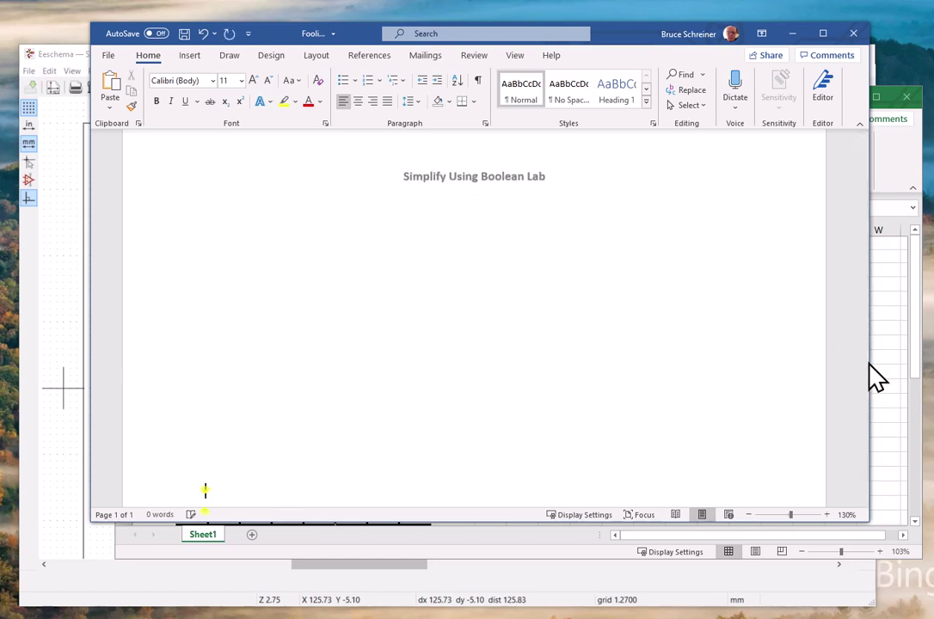
{"action": "key", "text": "Return"}
{"action": "key", "text": "Return"}
{"action": "left_click_drag", "start_coordinate": [865, 363], "coordinate": [869, 421]}
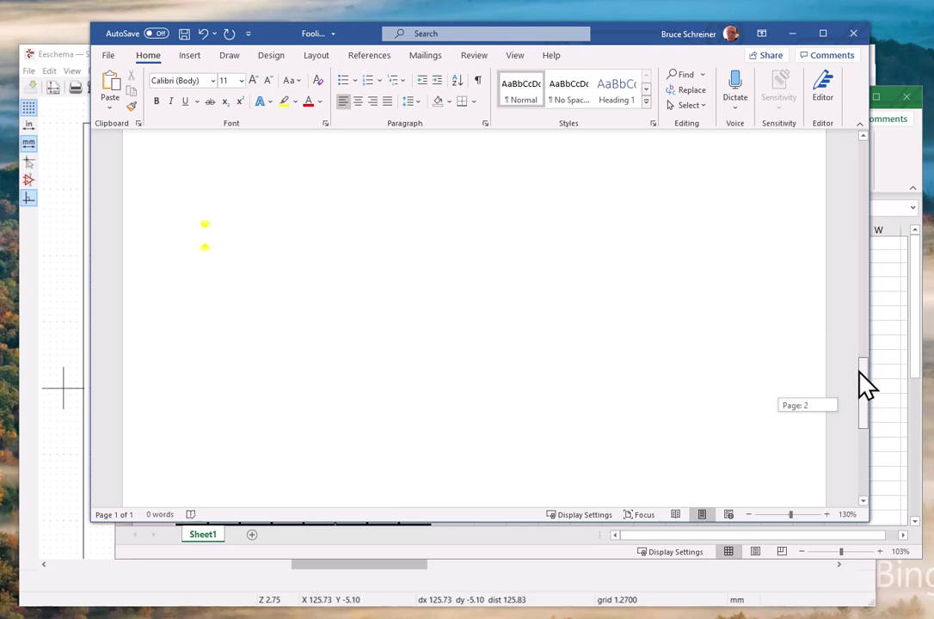
{"action": "left_click_drag", "start_coordinate": [859, 369], "coordinate": [866, 144]}
Capture the circuit with the OriginalOut and SimplifyOut outputs from Eeschema as an image and paste it below the header on Word's first page
{"action": "left_click", "coordinate": [492, 267]}
{"action": "key", "text": "ctrl+l"}
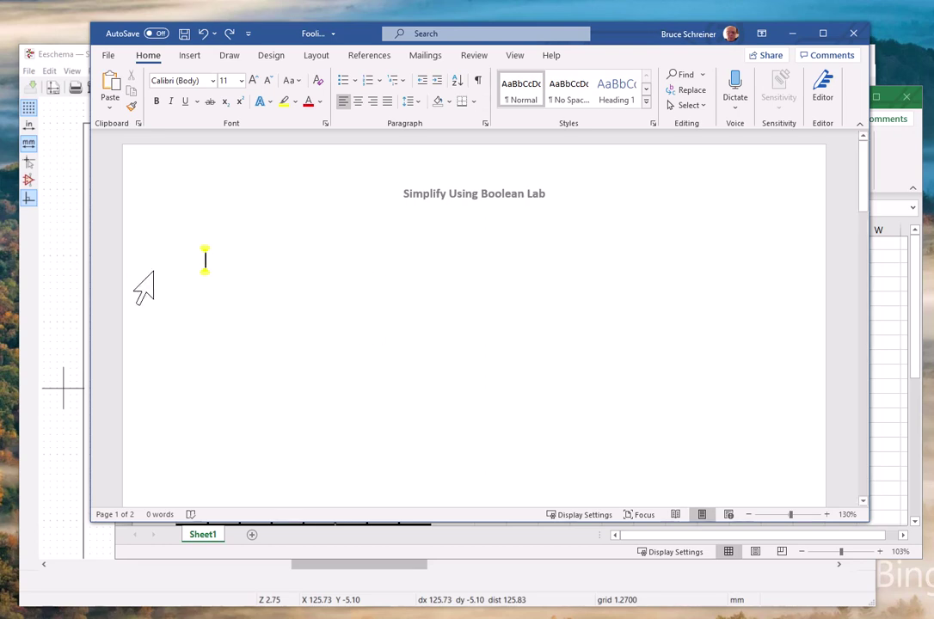
{"action": "left_click", "coordinate": [56, 56]}
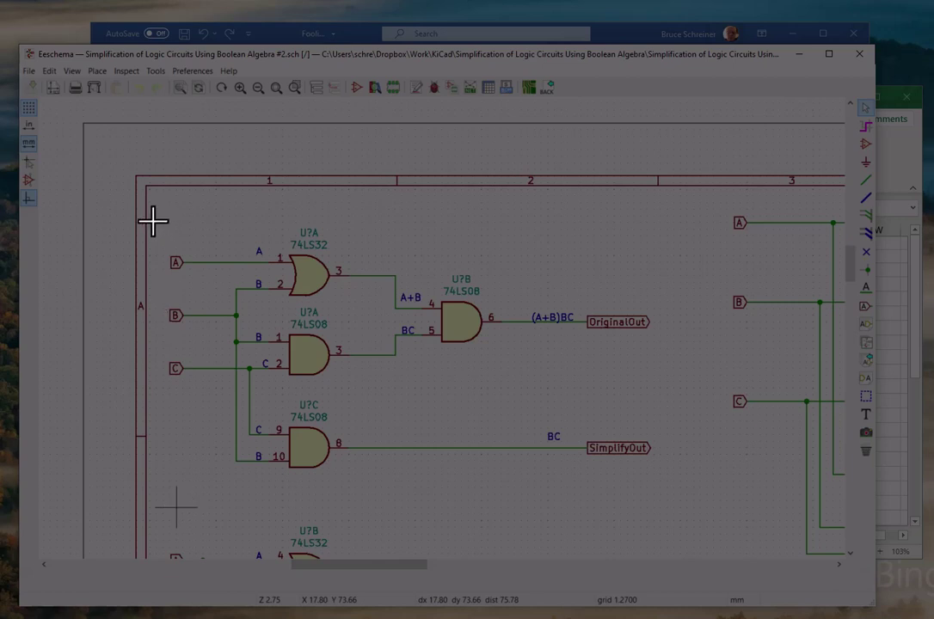
{"action": "left_click_drag", "start_coordinate": [153, 221], "coordinate": [672, 488]}
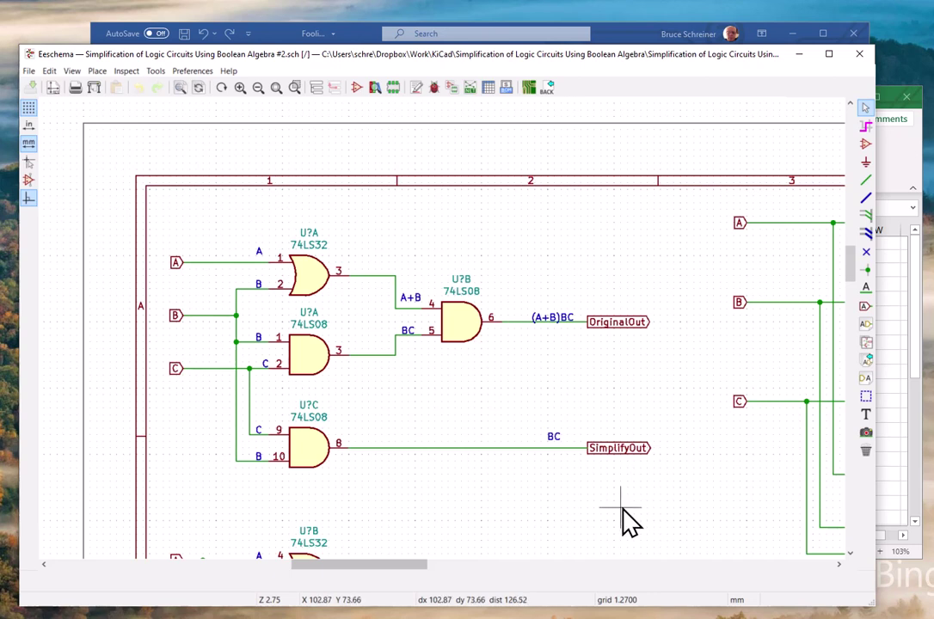
{"action": "left_click", "coordinate": [277, 34]}
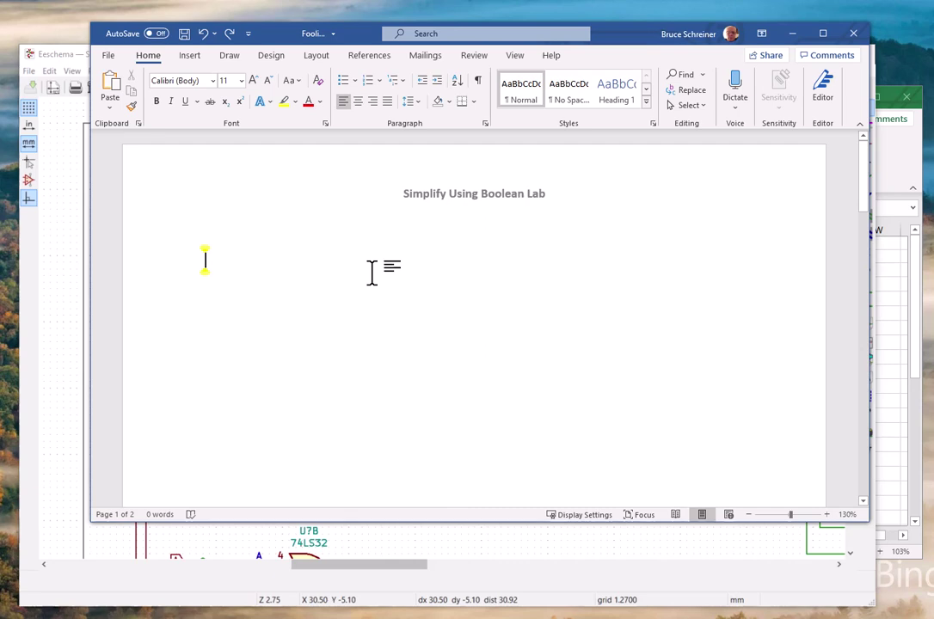
{"action": "key", "text": "ctrl+v"}
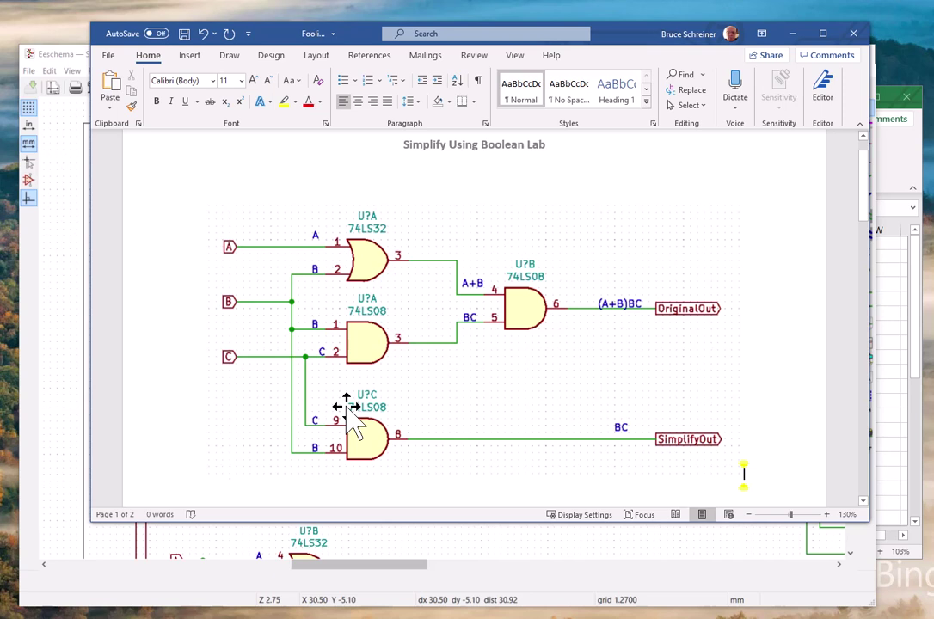
{"action": "left_click_drag", "start_coordinate": [330, 354], "coordinate": [423, 323]}
Add the bold heading "Lab Schematic" on the line above the pasted circuit image
{"action": "left_click", "coordinate": [327, 184]}
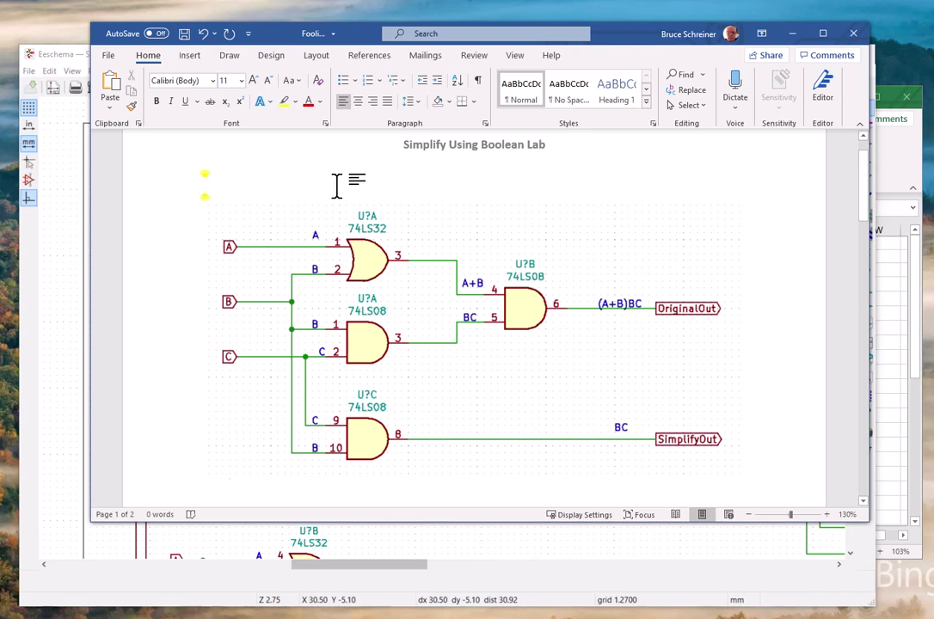
{"action": "type", "text": "Lab Sch"}
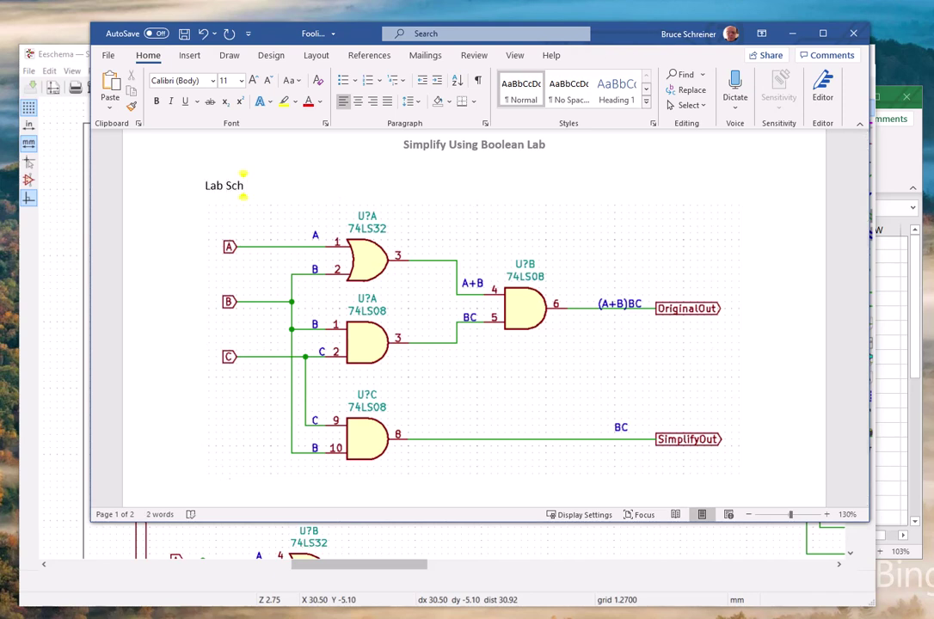
{"action": "type", "text": "ematic"}
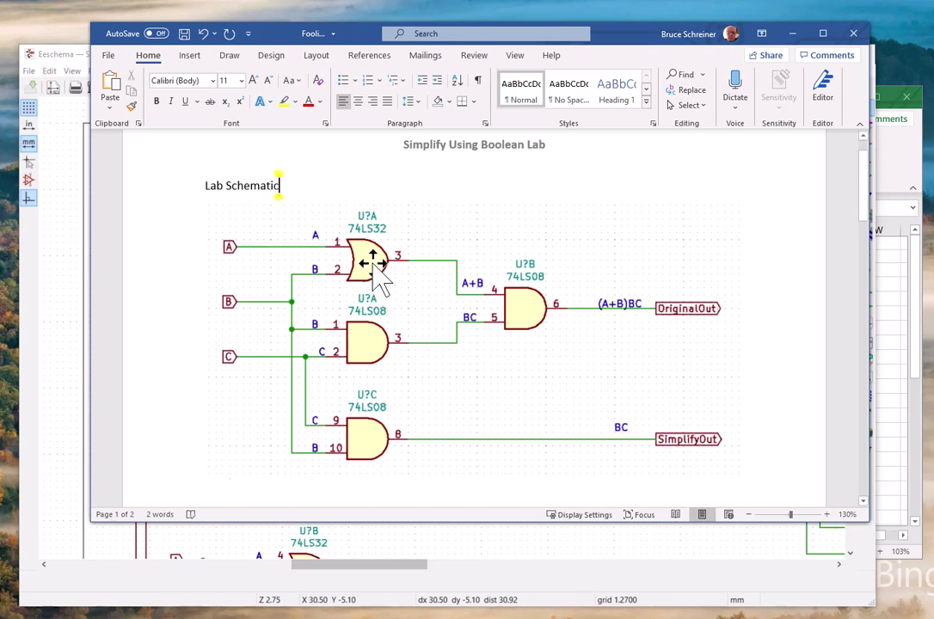
{"action": "left_click_drag", "start_coordinate": [280, 185], "coordinate": [202, 183]}
{"action": "left_click", "coordinate": [156, 101]}
Set the schematic picture's text wrapping to Tight and shift it slightly right and down below the "Lab Schematic" heading
{"action": "left_click", "coordinate": [360, 368]}
{"action": "mouse_move", "coordinate": [462, 392]}
{"action": "left_mouse_down"}
{"action": "mouse_move", "coordinate": [482, 414]}
{"action": "mouse_move", "coordinate": [467, 379]}
{"action": "left_mouse_up"}
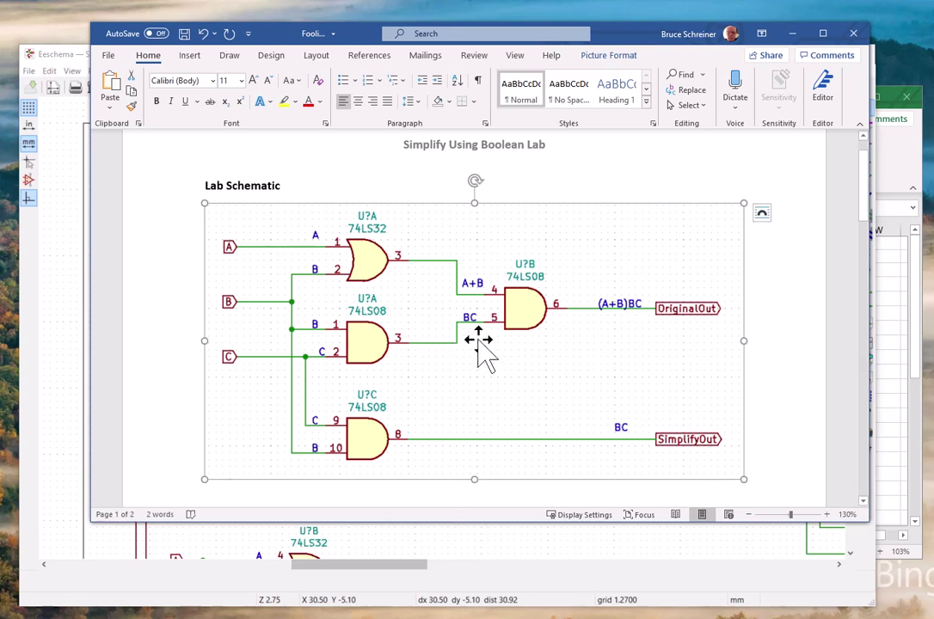
{"action": "right_click", "coordinate": [479, 343]}
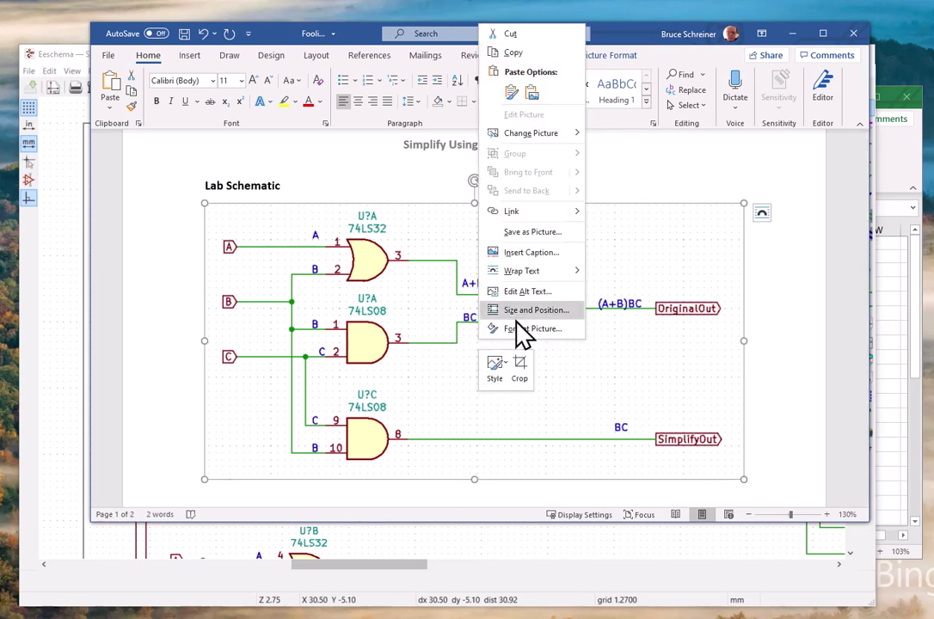
{"action": "mouse_move", "coordinate": [559, 277]}
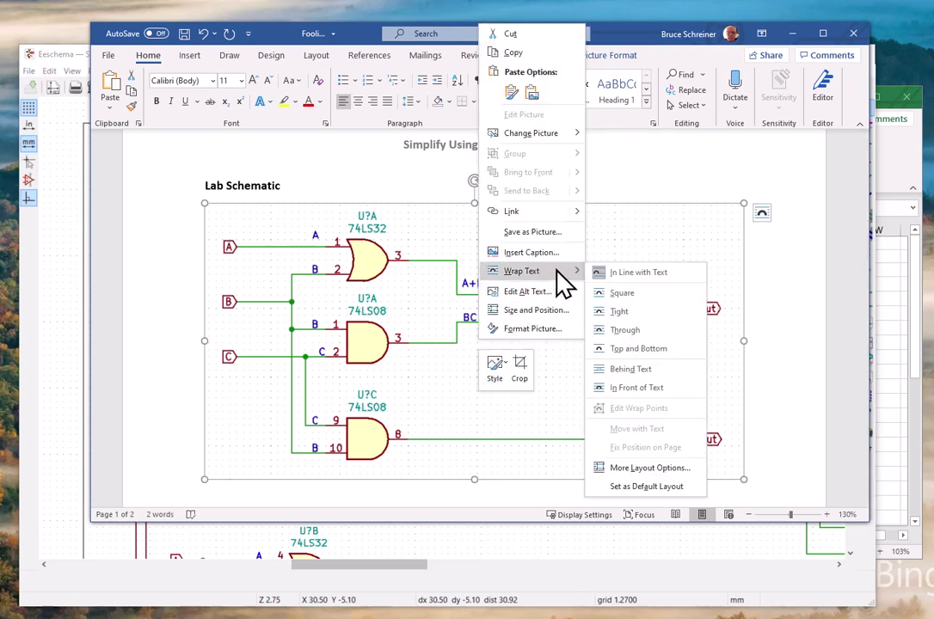
{"action": "left_click", "coordinate": [624, 314]}
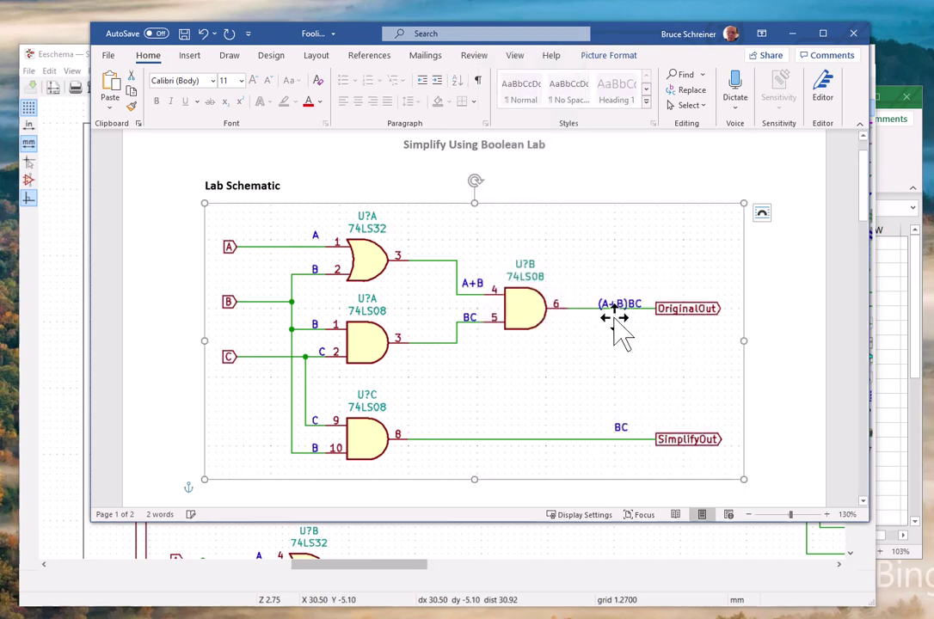
{"action": "left_click_drag", "start_coordinate": [573, 313], "coordinate": [594, 344]}
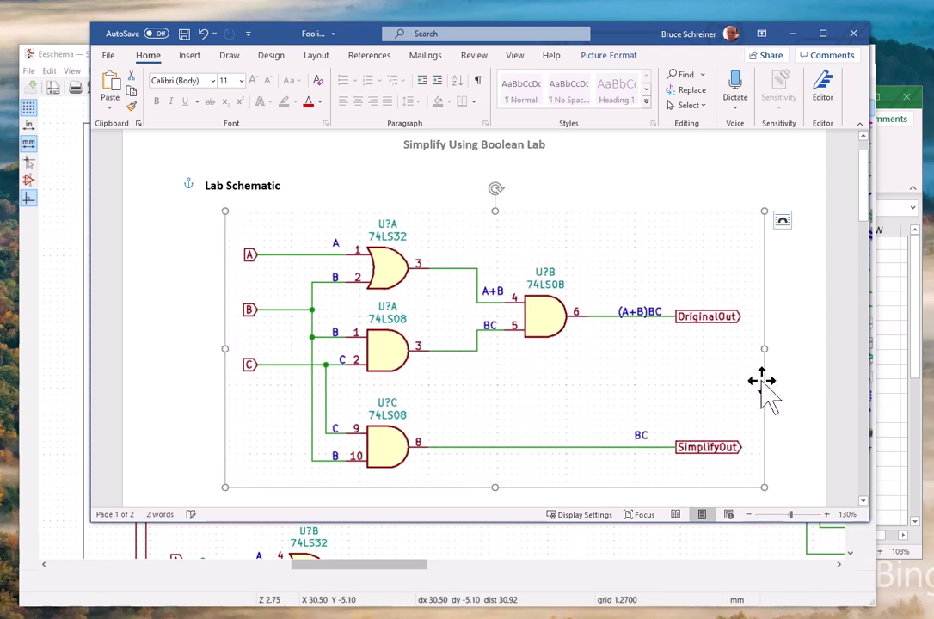
{"action": "left_click", "coordinate": [793, 391]}
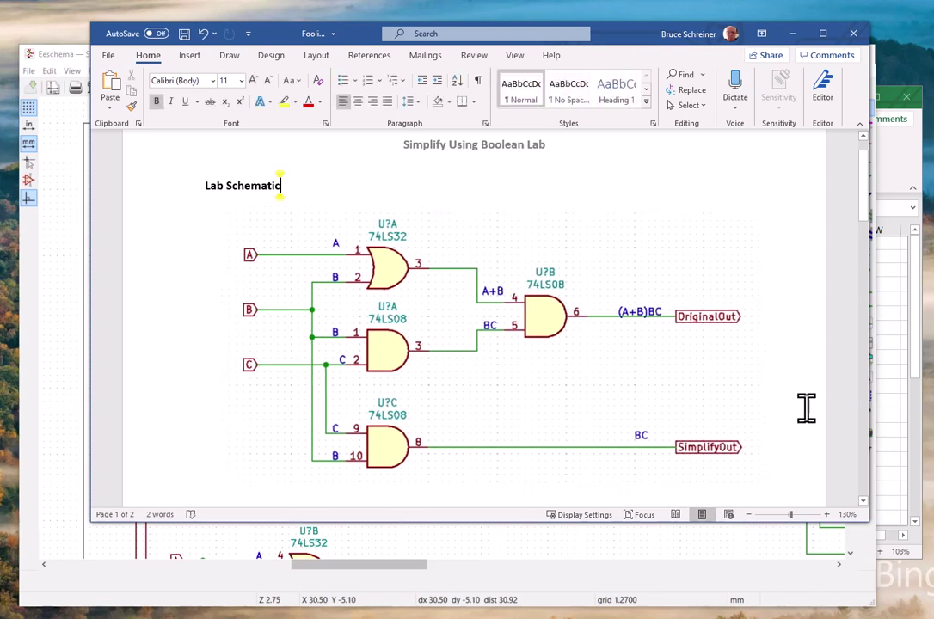
Nudge the schematic picture slightly down and place the text cursor on the blank line below it
{"action": "left_click", "coordinate": [863, 502]}
{"action": "left_click", "coordinate": [864, 502]}
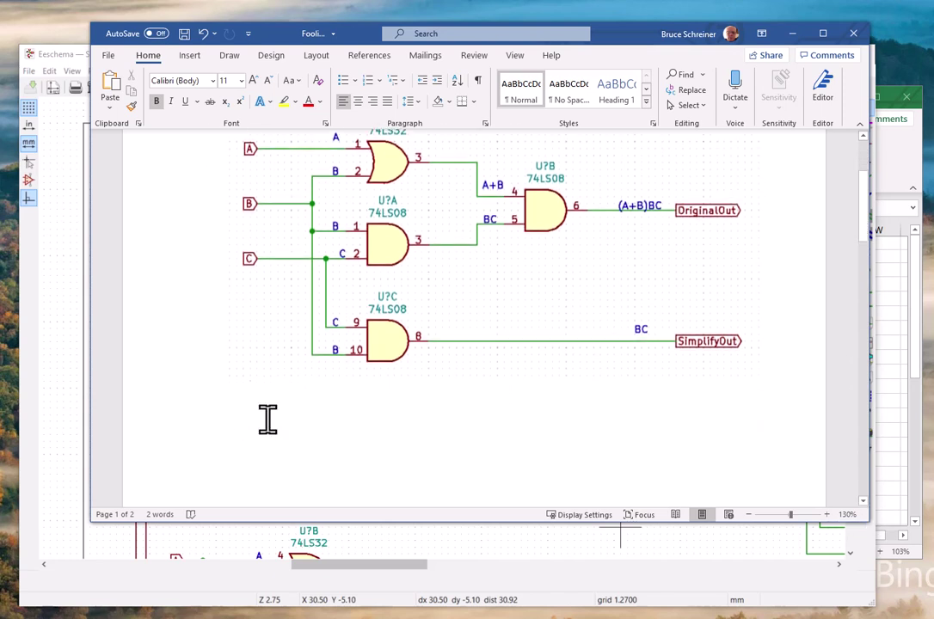
{"action": "left_click", "coordinate": [205, 423]}
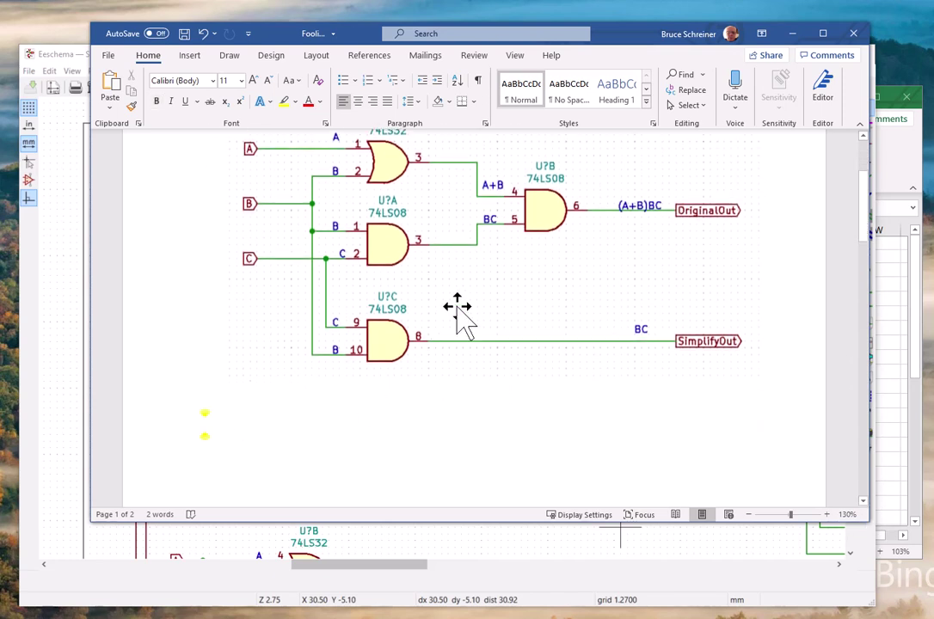
{"action": "left_click_drag", "start_coordinate": [865, 229], "coordinate": [865, 219]}
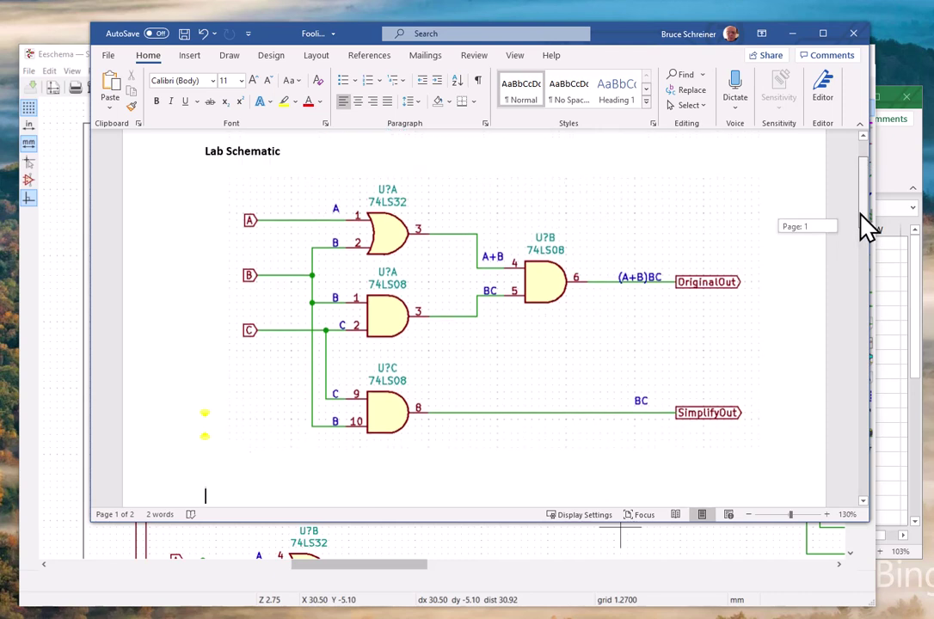
{"action": "left_click", "coordinate": [458, 312]}
{"action": "mouse_move", "coordinate": [459, 312]}
{"action": "left_mouse_down"}
{"action": "mouse_move", "coordinate": [469, 319]}
{"action": "mouse_move", "coordinate": [461, 320]}
{"action": "left_mouse_up"}
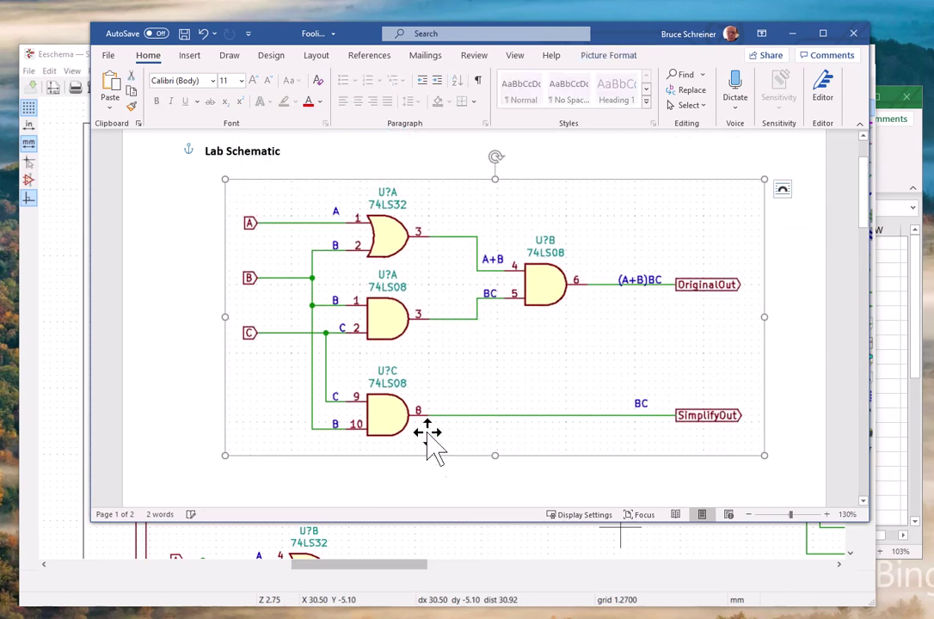
{"action": "left_click", "coordinate": [438, 490]}
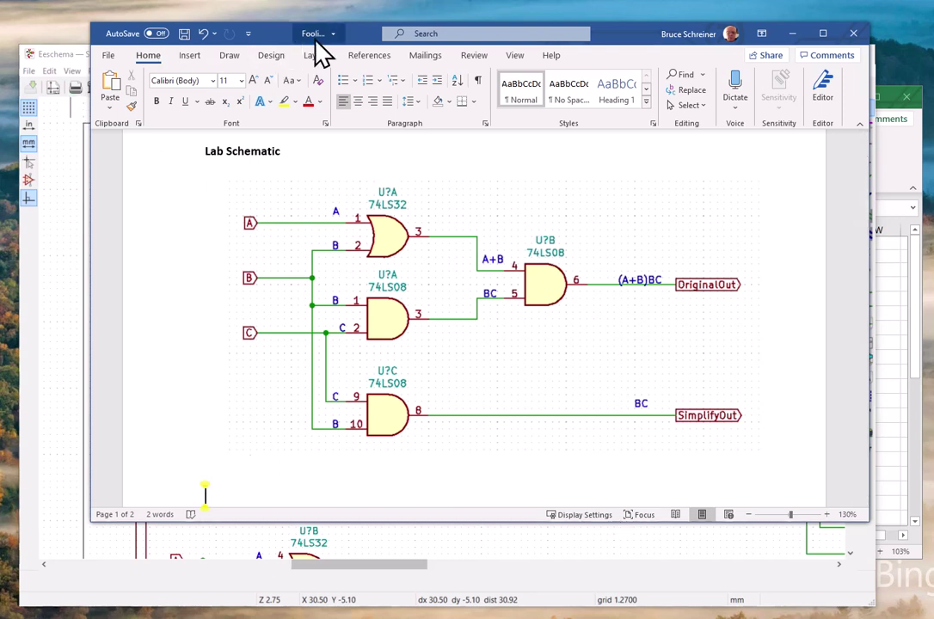
Reposition the Word window, minimize Eeschema, and switch to the Truth Table Blanks workbook in Excel
{"action": "left_click_drag", "start_coordinate": [362, 34], "coordinate": [390, 79]}
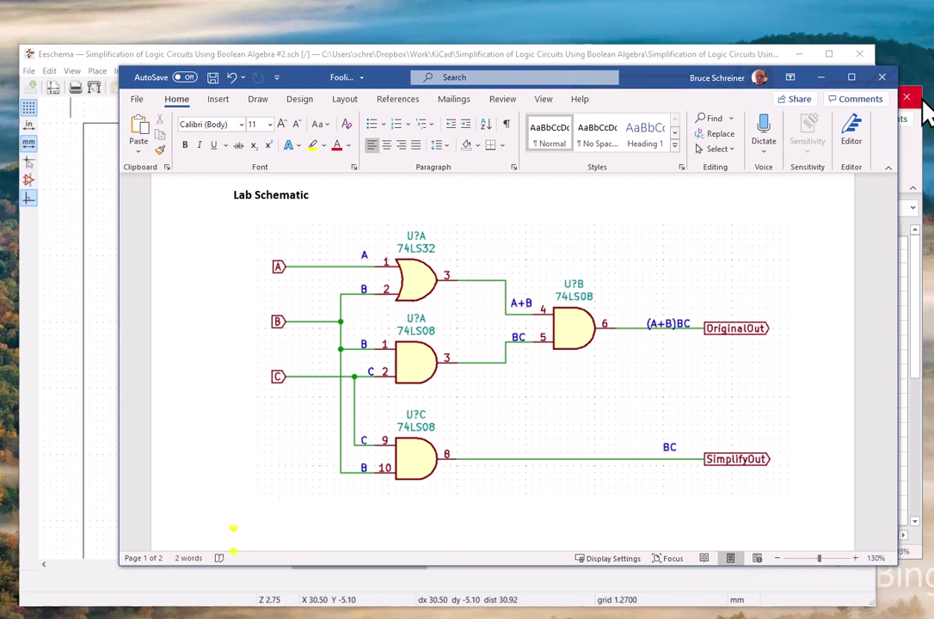
{"action": "left_click_drag", "start_coordinate": [667, 86], "coordinate": [695, 96]}
{"action": "left_click", "coordinate": [806, 49]}
{"action": "left_click", "coordinate": [803, 54]}
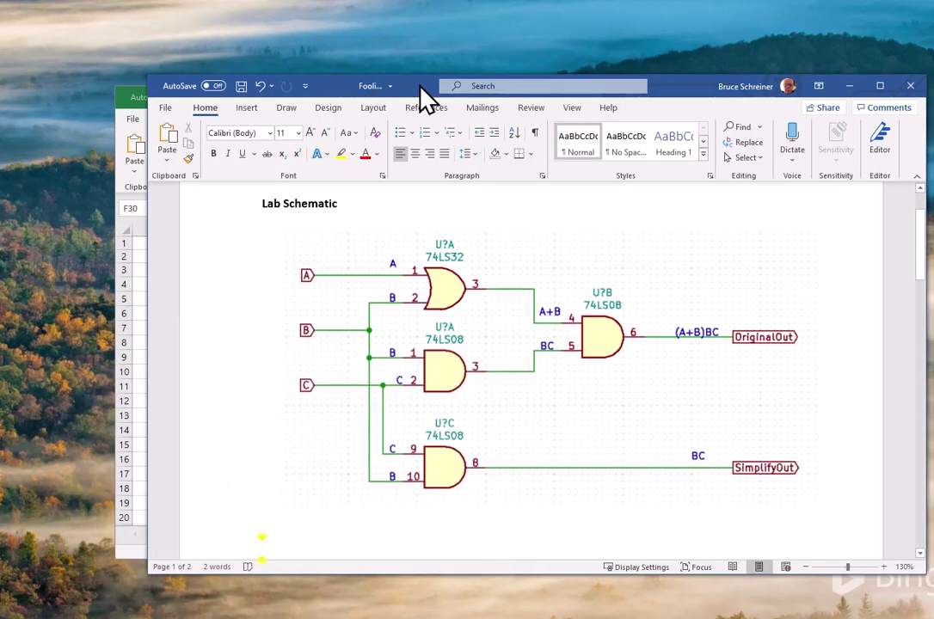
{"action": "left_click_drag", "start_coordinate": [421, 84], "coordinate": [419, 45]}
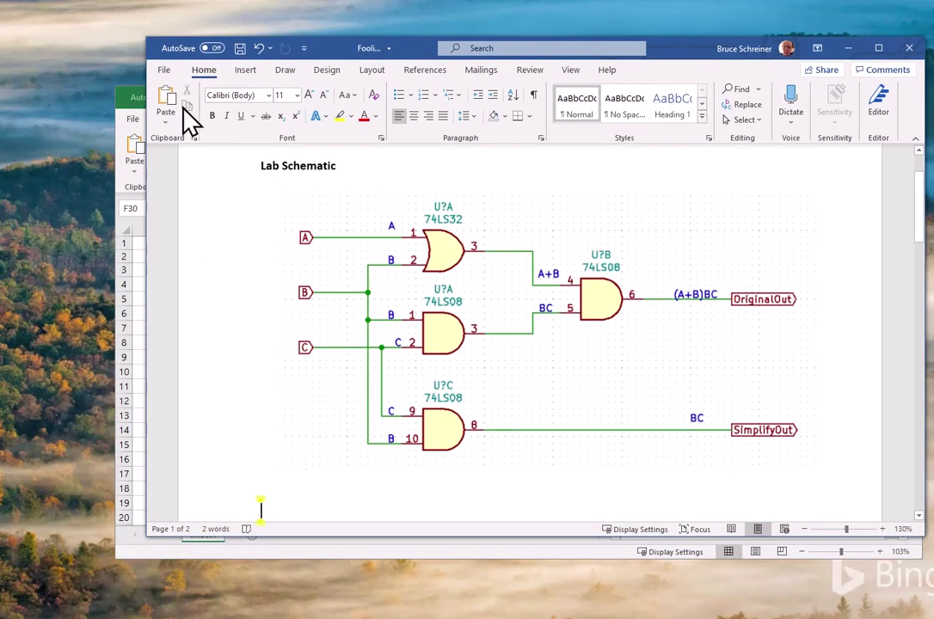
{"action": "left_click", "coordinate": [119, 98]}
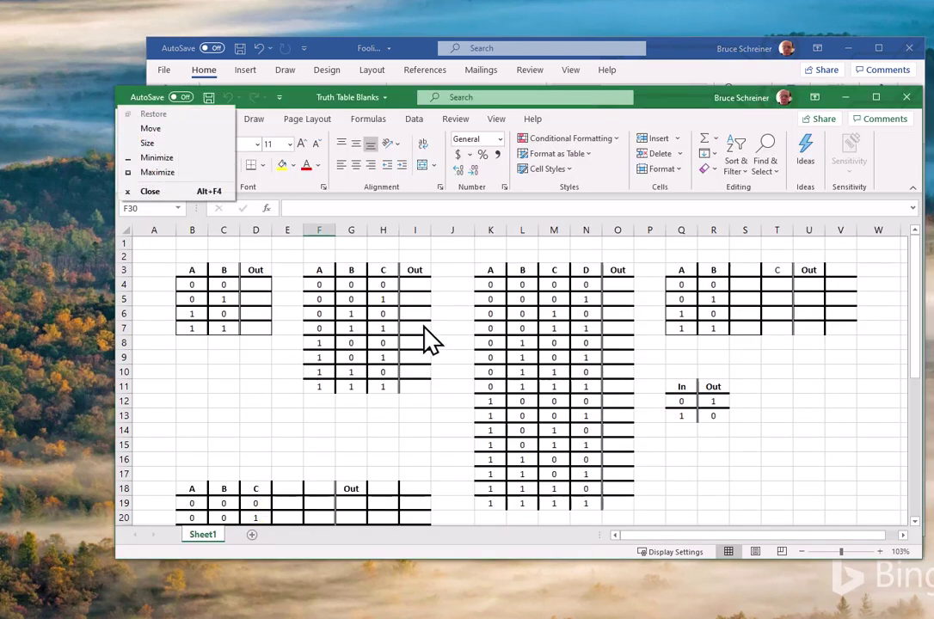
{"action": "left_click", "coordinate": [767, 473]}
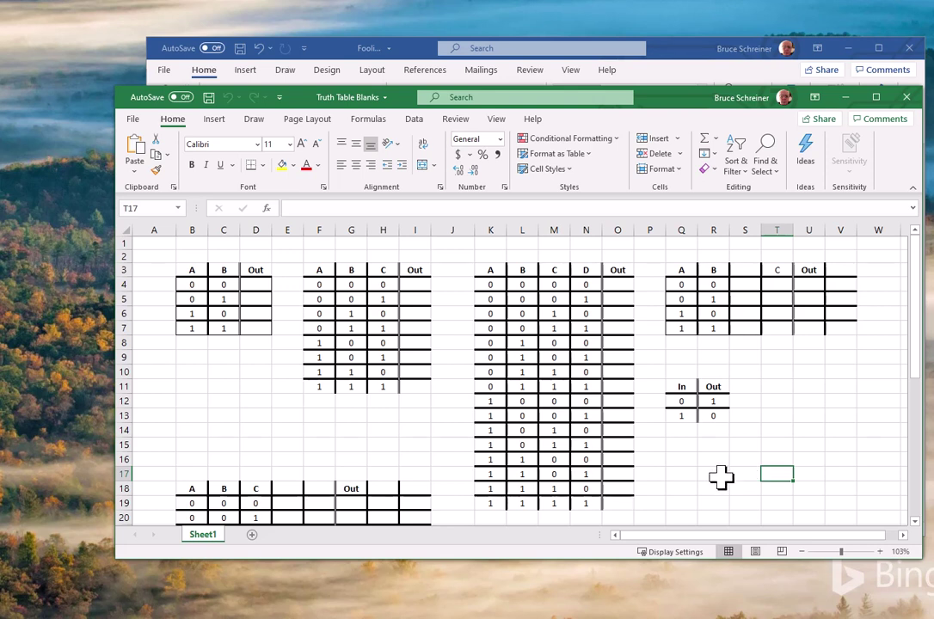
Fill cells I4:I9 in the Out column of the A-B-C truth table with 0, 0, 0, 1, 1, 1
{"action": "left_click", "coordinate": [416, 283]}
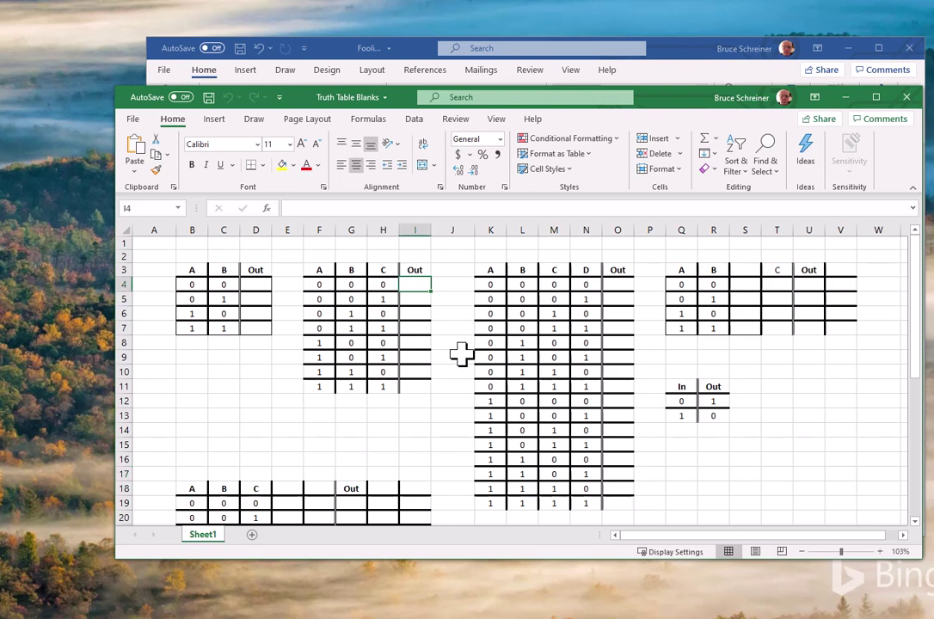
{"action": "type", "text": "0"}
{"action": "key", "text": "Return"}
{"action": "type", "text": "0"}
{"action": "key", "text": "Return"}
{"action": "type", "text": "0"}
{"action": "key", "text": "Return"}
{"action": "type", "text": "1"}
{"action": "key", "text": "Return"}
{"action": "type", "text": "1"}
{"action": "key", "text": "Return"}
{"action": "type", "text": "1"}
{"action": "key", "text": "Return"}
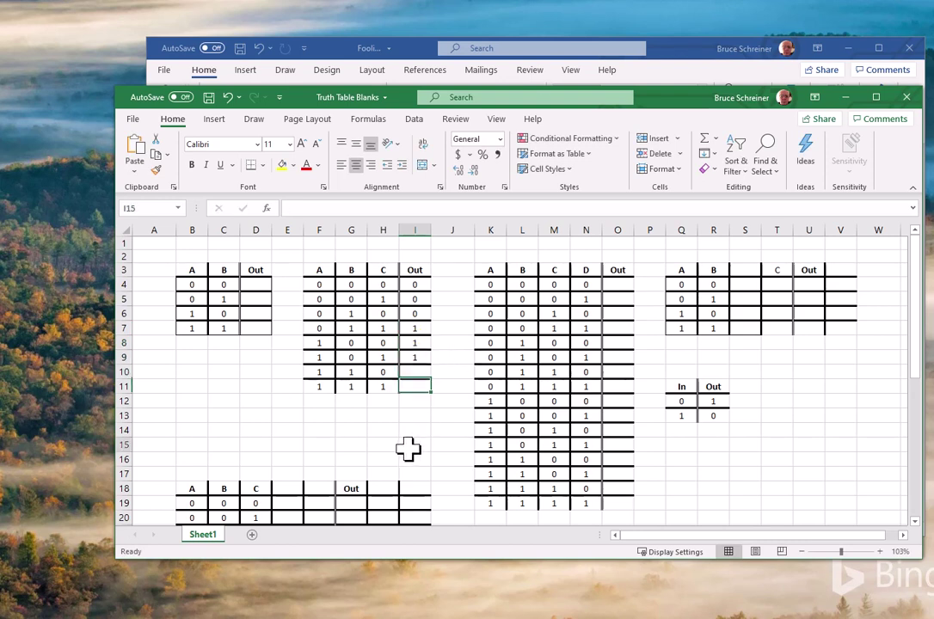
{"action": "left_click", "coordinate": [410, 445]}
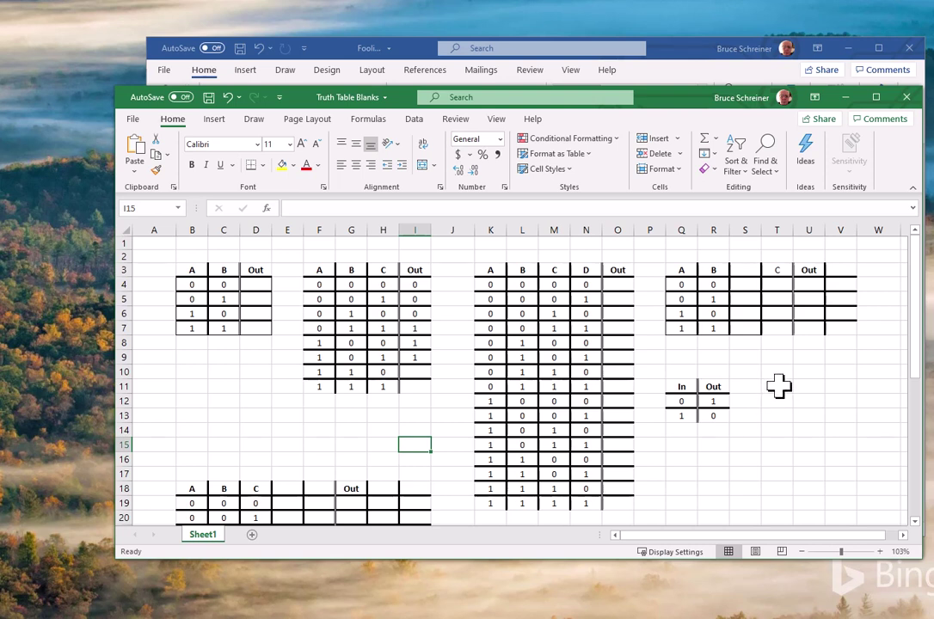
Start a new two-input truth table by entering the headers A, B and Out in cells T11:V11
{"action": "left_click_drag", "start_coordinate": [778, 388], "coordinate": [785, 415]}
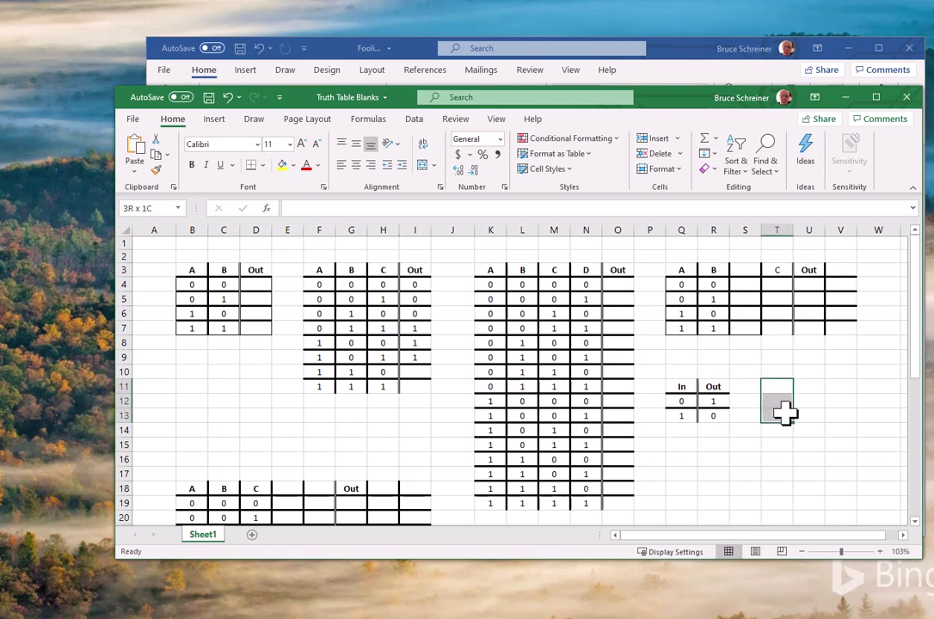
{"action": "left_click", "coordinate": [816, 449]}
{"action": "left_click", "coordinate": [790, 384]}
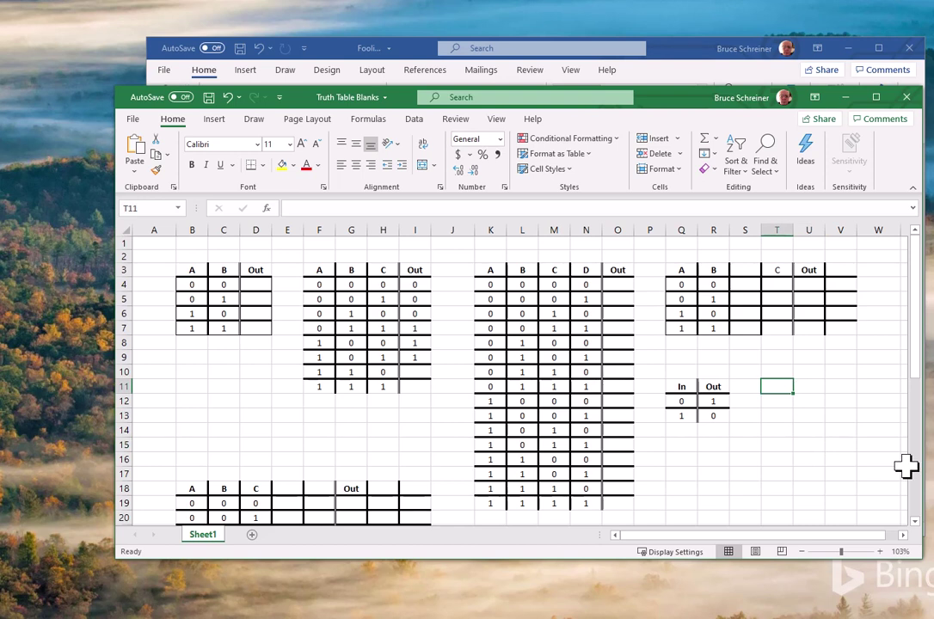
{"action": "type", "text": "A"}
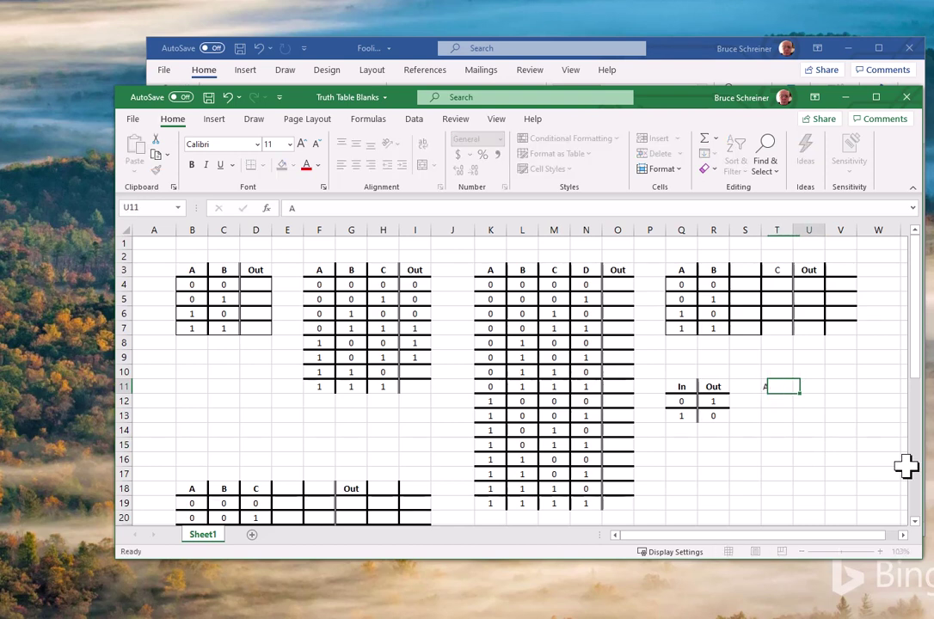
{"action": "left_click", "coordinate": [799, 386]}
{"action": "type", "text": "B"}
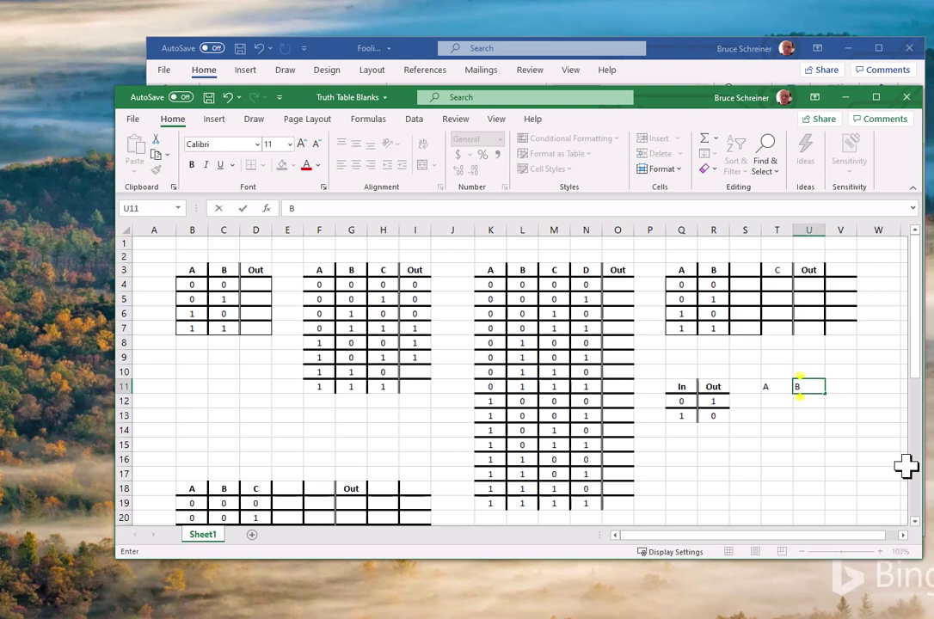
{"action": "left_click", "coordinate": [831, 386]}
{"action": "type", "text": "Out"}
{"action": "left_click", "coordinate": [810, 460]}
Enter the input combinations 0 0, 0 1, 1 0 and 1 1 under A and B in cells T12:U15
{"action": "left_click", "coordinate": [777, 401]}
{"action": "type", "text": "0"}
{"action": "key", "text": "Tab"}
{"action": "type", "text": "0"}
{"action": "key", "text": "Tab"}
{"action": "key", "text": "Return"}
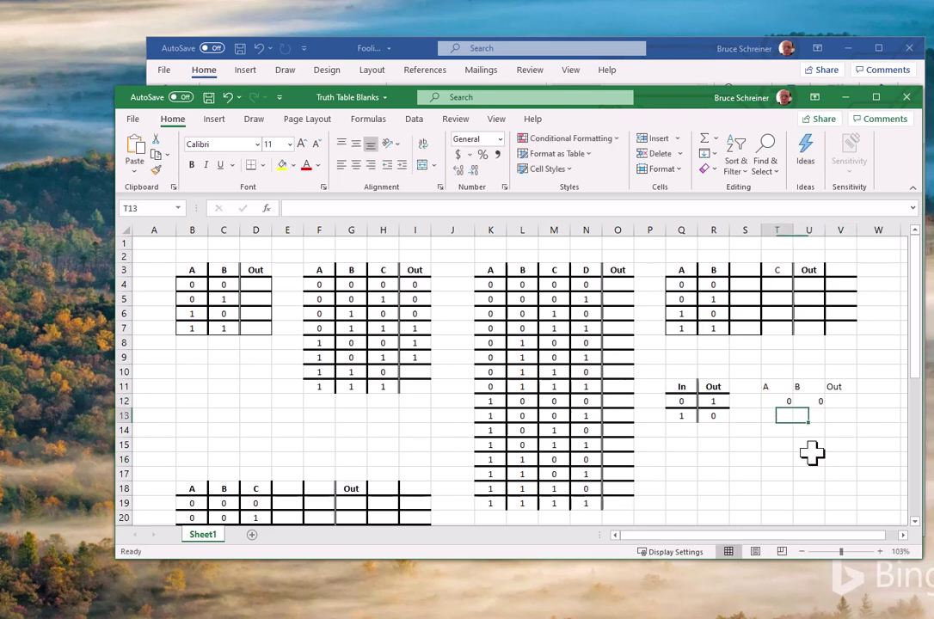
{"action": "type", "text": "0"}
{"action": "key", "text": "Tab"}
{"action": "type", "text": "1"}
{"action": "key", "text": "Return"}
{"action": "type", "text": "1"}
{"action": "key", "text": "Tab"}
{"action": "type", "text": "0"}
{"action": "key", "text": "Return"}
{"action": "type", "text": "1"}
{"action": "key", "text": "Tab"}
{"action": "type", "text": "1"}
{"action": "left_click", "coordinate": [842, 502]}
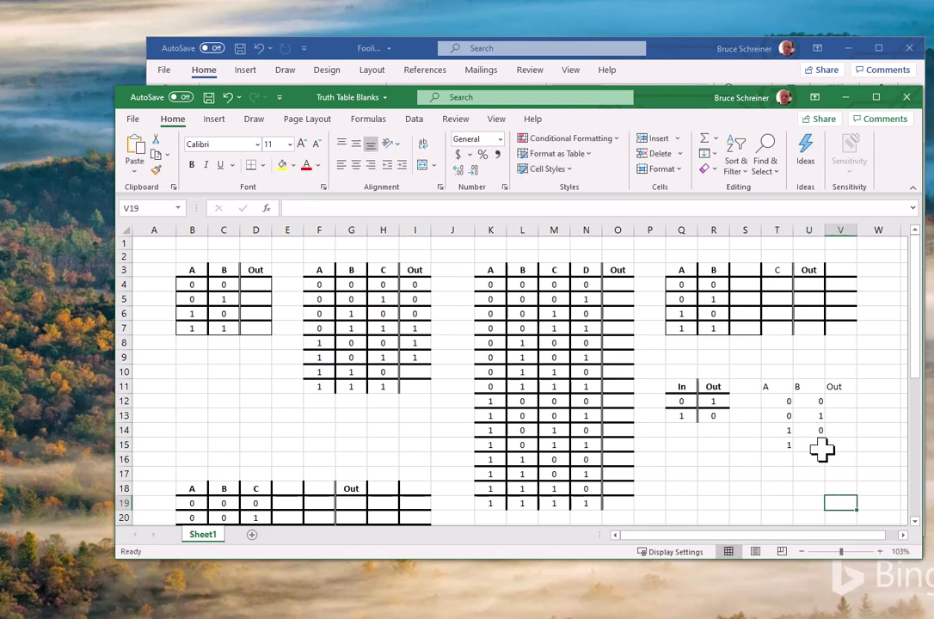
Center the contents of the new truth table in cells T11:V15 horizontally
{"action": "left_click", "coordinate": [777, 386]}
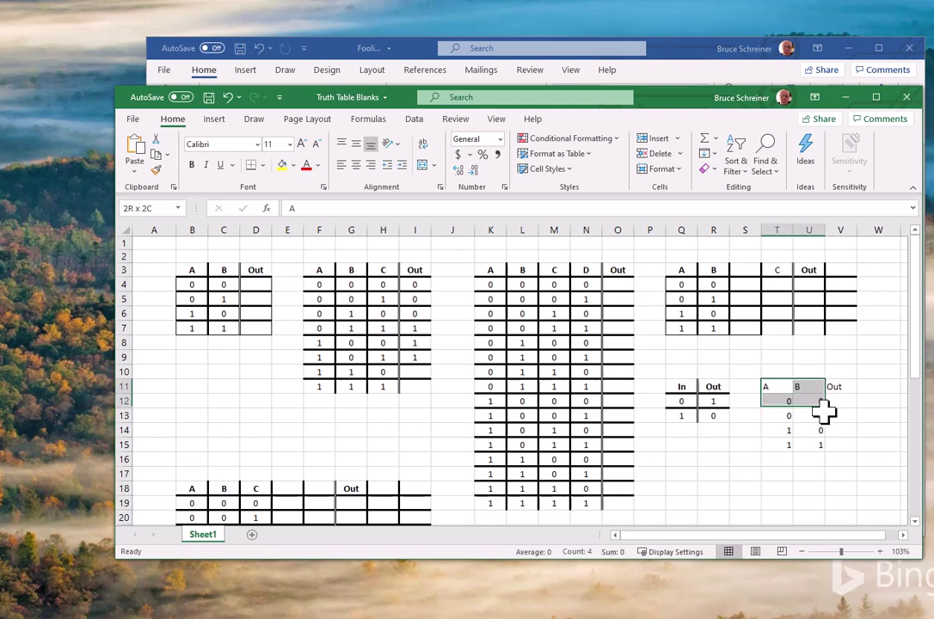
{"action": "left_click_drag", "start_coordinate": [824, 414], "coordinate": [827, 447]}
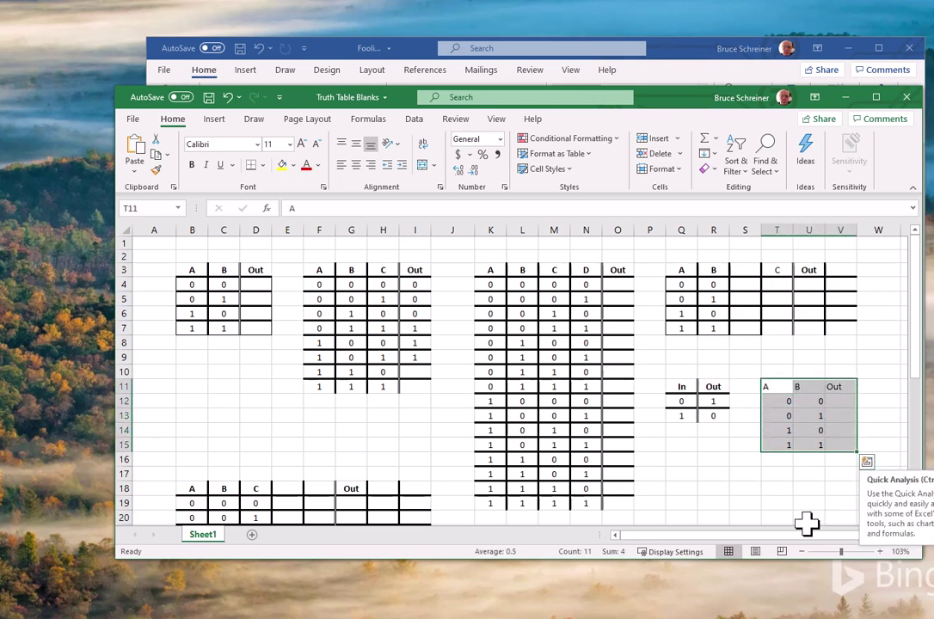
{"action": "left_click", "coordinate": [353, 165]}
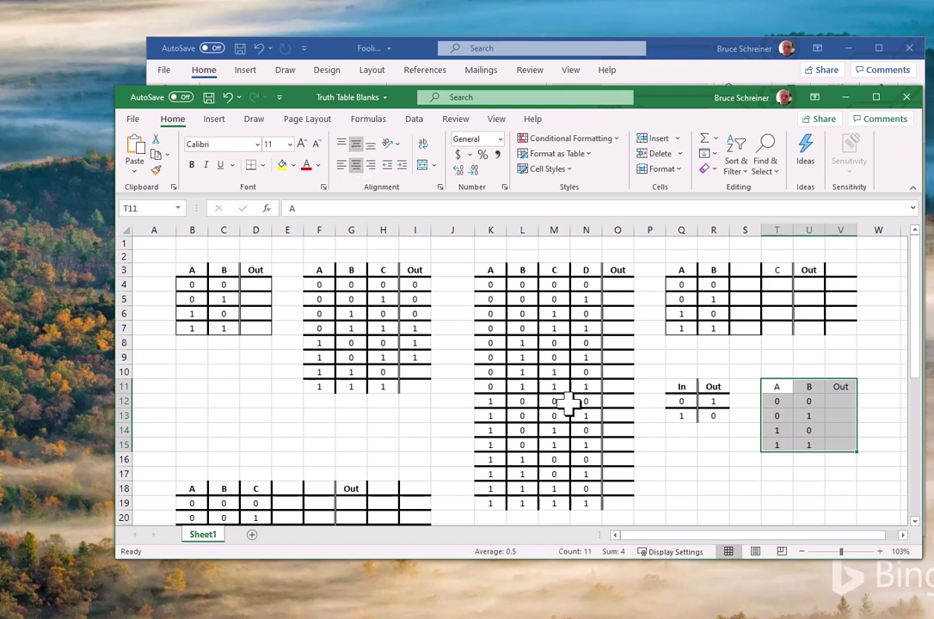
{"action": "left_click", "coordinate": [815, 502]}
Make the A, B and Out headers in cells T11:V11 bold
{"action": "left_click_drag", "start_coordinate": [778, 386], "coordinate": [837, 389]}
{"action": "key", "text": "ctrl+c"}
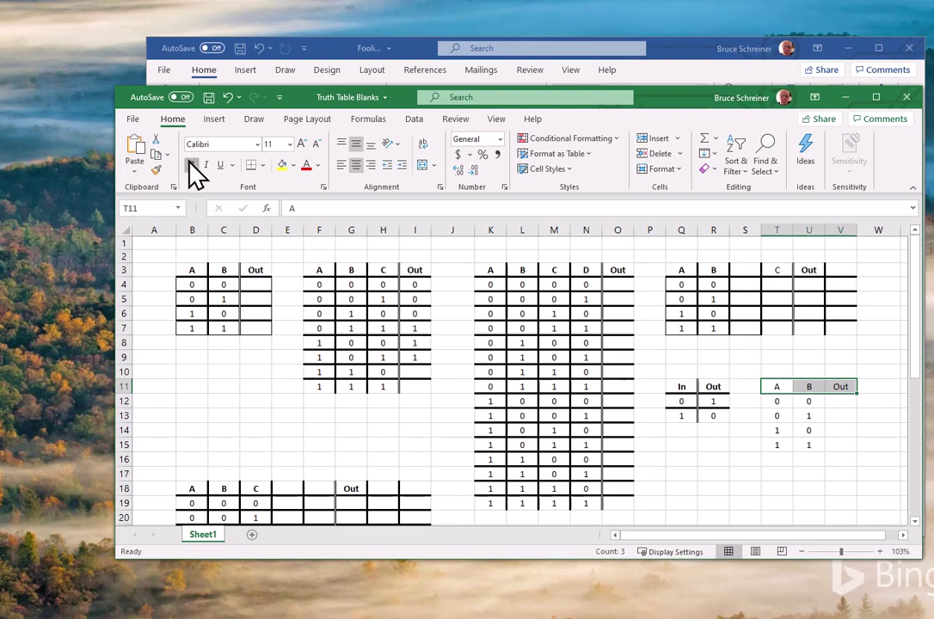
{"action": "left_click", "coordinate": [192, 165]}
{"action": "left_click", "coordinate": [839, 475]}
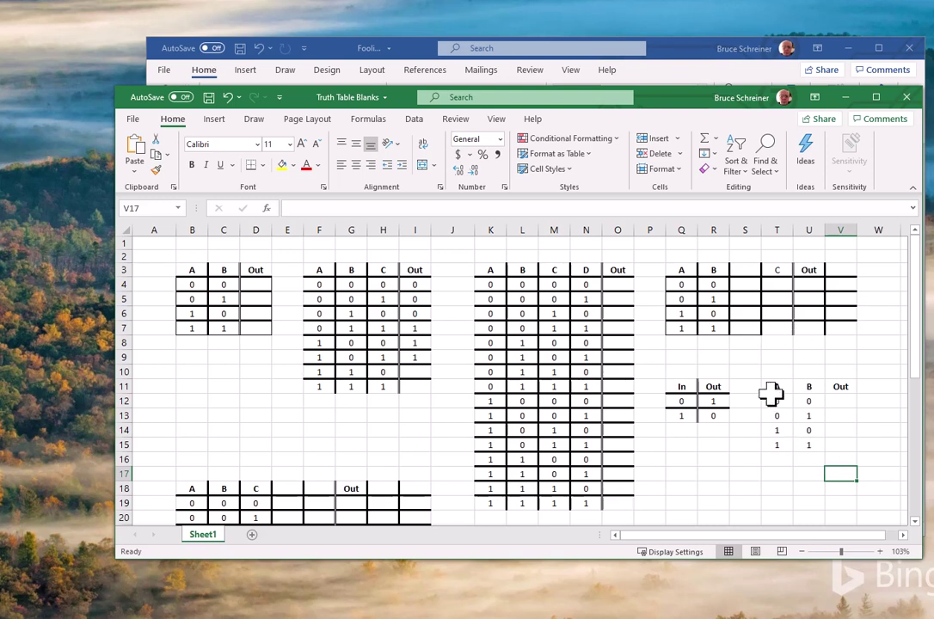
Try a medium solid top border on the header cells T11:V11 of the new truth table
{"action": "left_click_drag", "start_coordinate": [772, 389], "coordinate": [836, 389]}
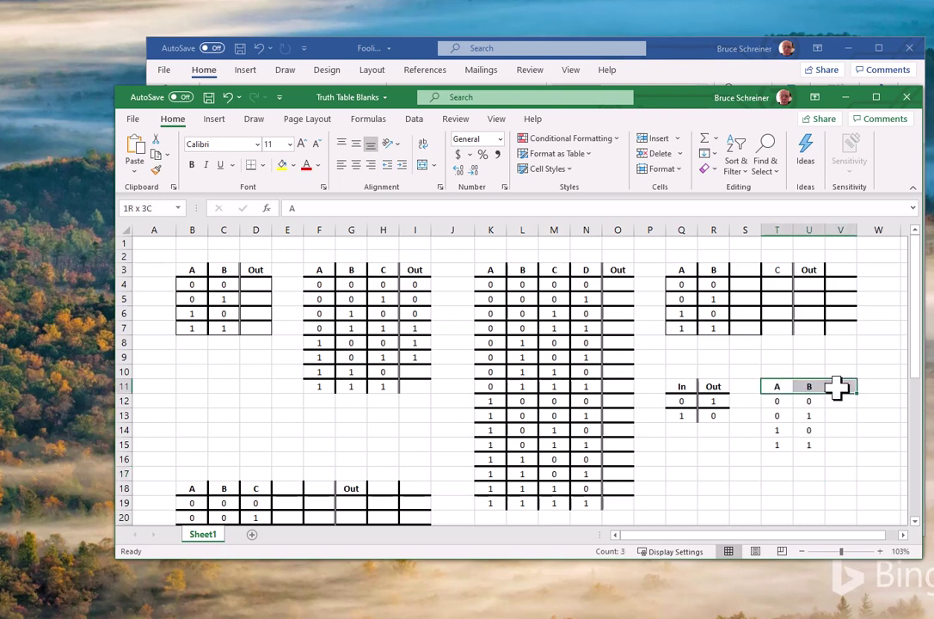
{"action": "key", "text": "ctrl+v"}
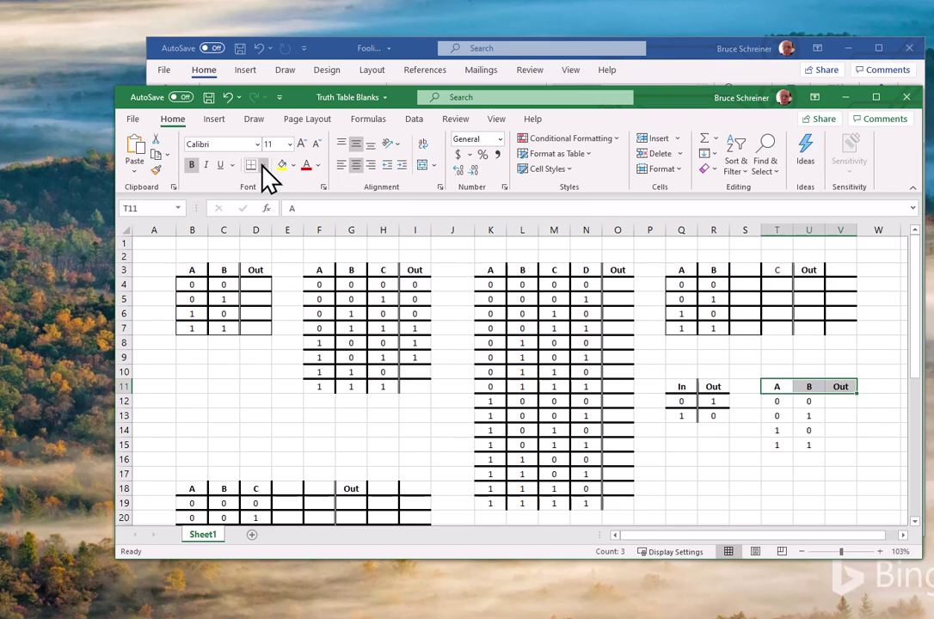
{"action": "left_click", "coordinate": [264, 164]}
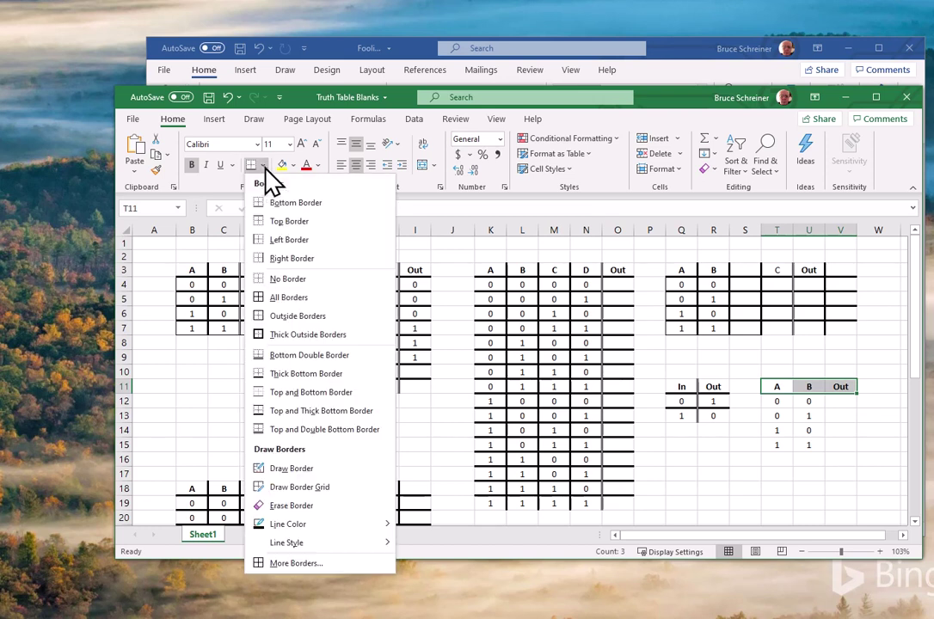
{"action": "left_click", "coordinate": [314, 563]}
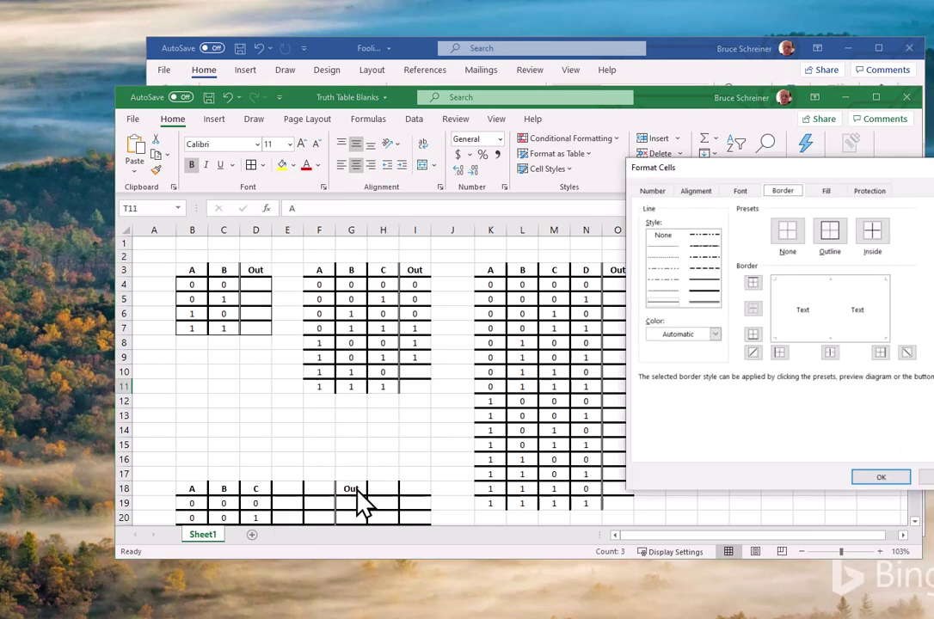
{"action": "left_click_drag", "start_coordinate": [847, 168], "coordinate": [506, 78]}
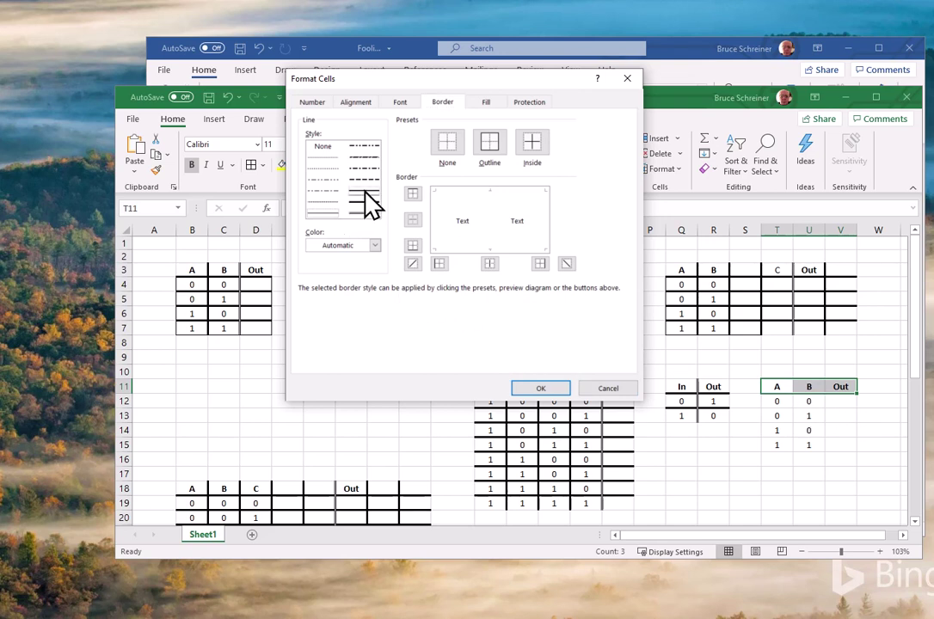
{"action": "left_click", "coordinate": [494, 194]}
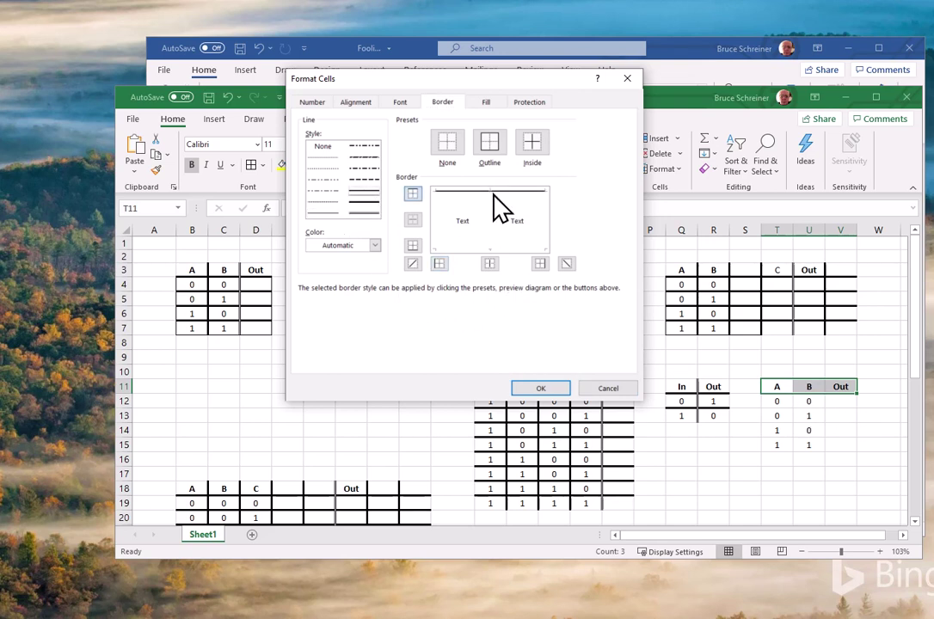
{"action": "left_click", "coordinate": [540, 388]}
{"action": "left_click", "coordinate": [805, 517]}
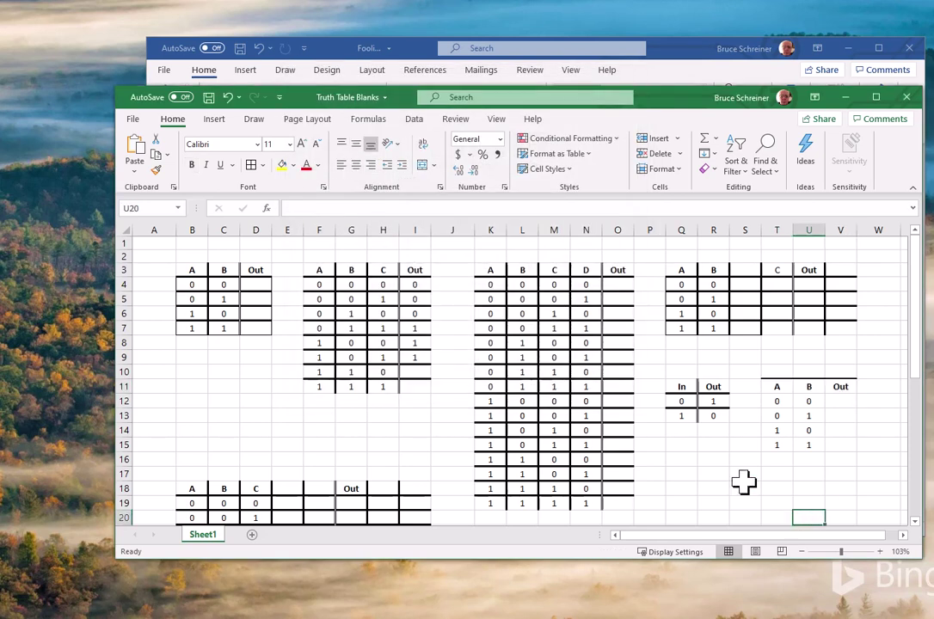
Undo the top border and apply a medium solid bottom border to the header cells T11:V11 instead
{"action": "left_click", "coordinate": [768, 388]}
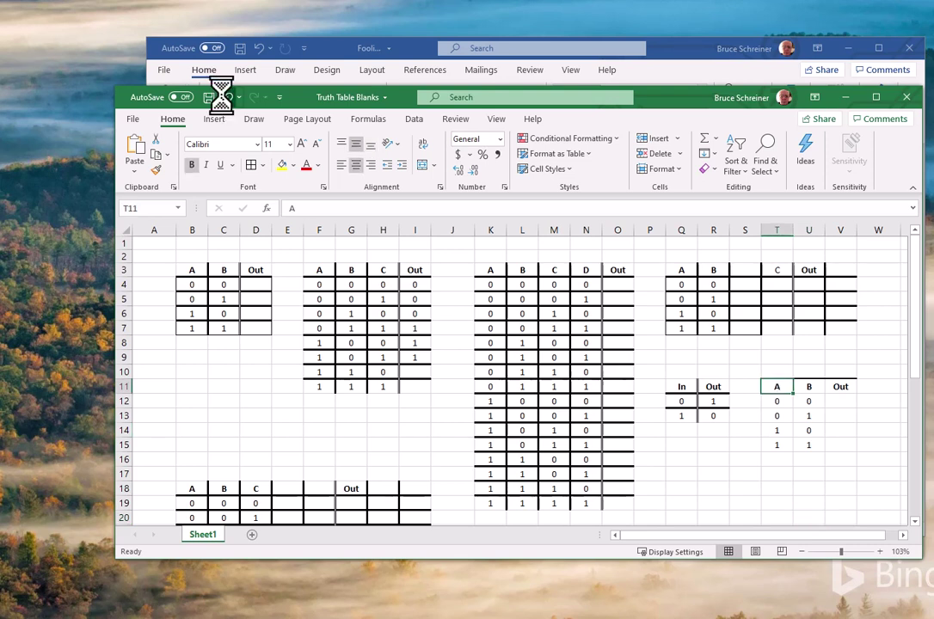
{"action": "key", "text": "shift+Right"}
{"action": "key", "text": "shift+Right"}
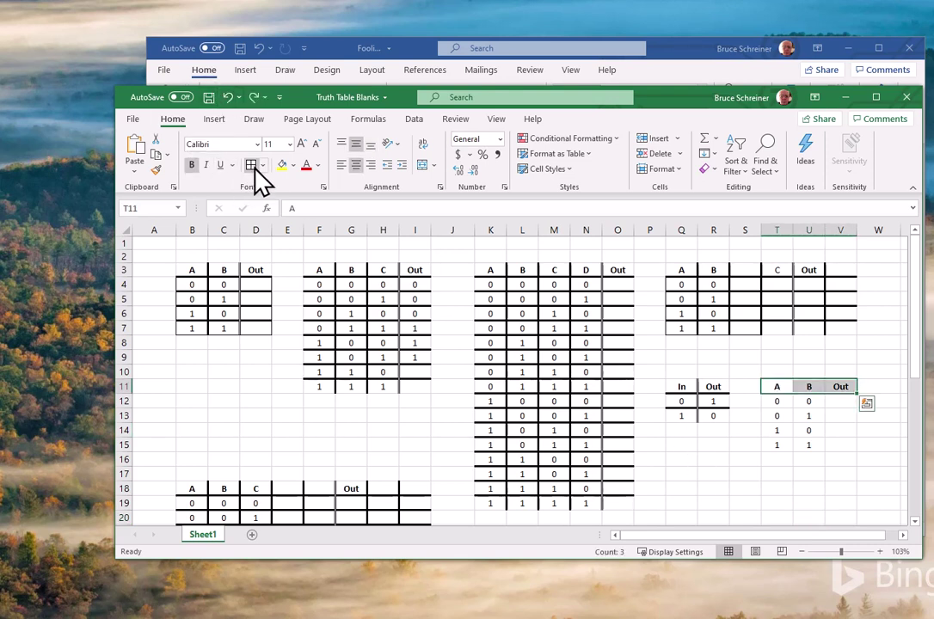
{"action": "key", "text": "ctrl+1"}
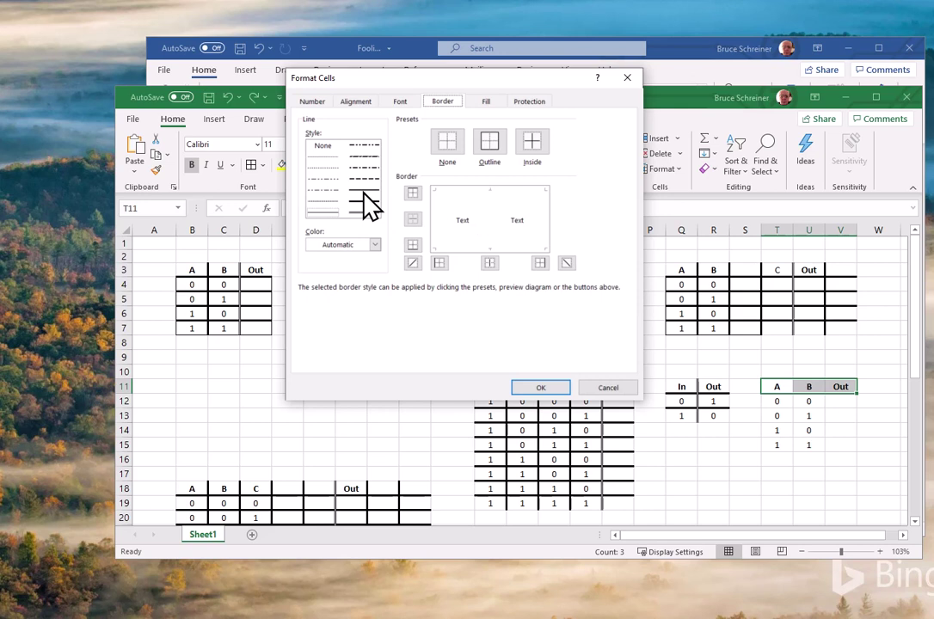
{"action": "left_click", "coordinate": [507, 251]}
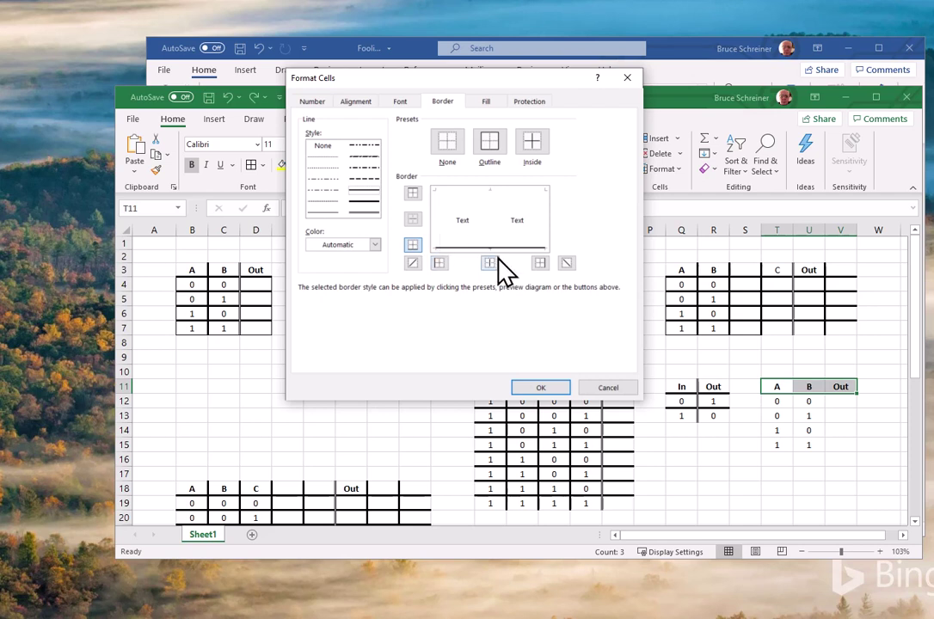
{"action": "left_click", "coordinate": [551, 387]}
{"action": "left_click", "coordinate": [841, 488]}
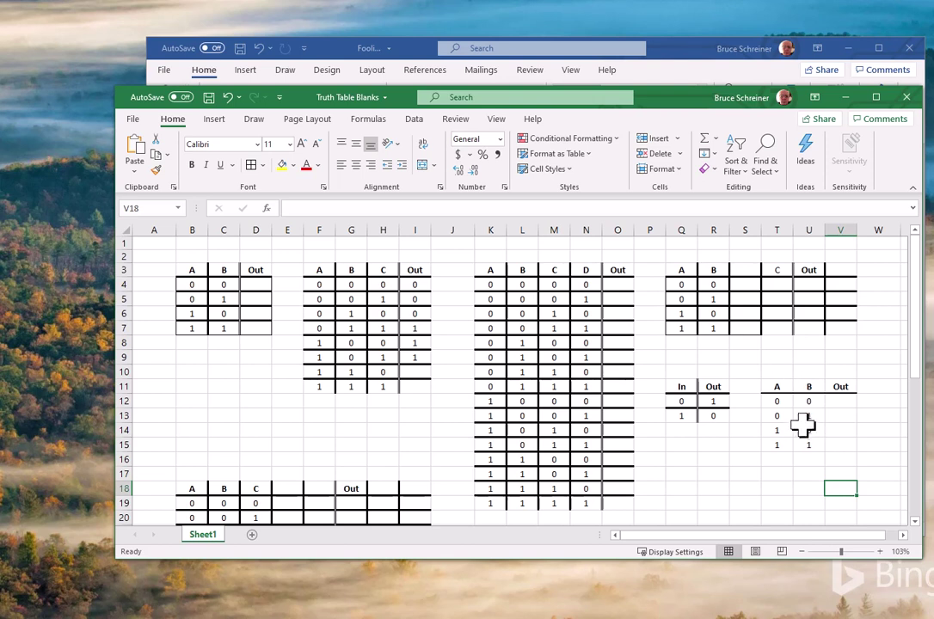
Give column B of the new truth table, U11:U15, a medium solid left border and a double-line right border
{"action": "left_click_drag", "start_coordinate": [809, 383], "coordinate": [810, 447]}
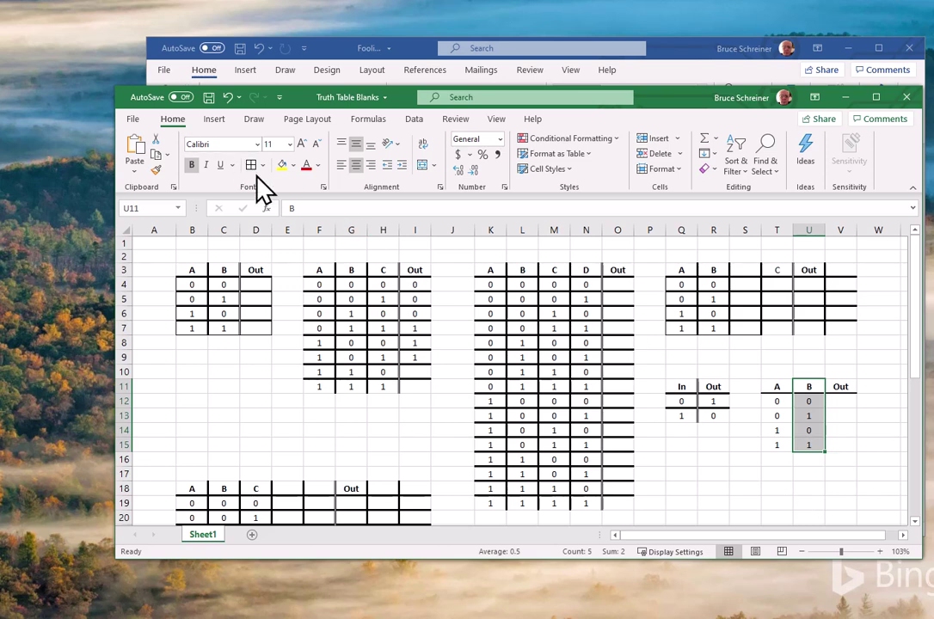
{"action": "key", "text": "ctrl+1"}
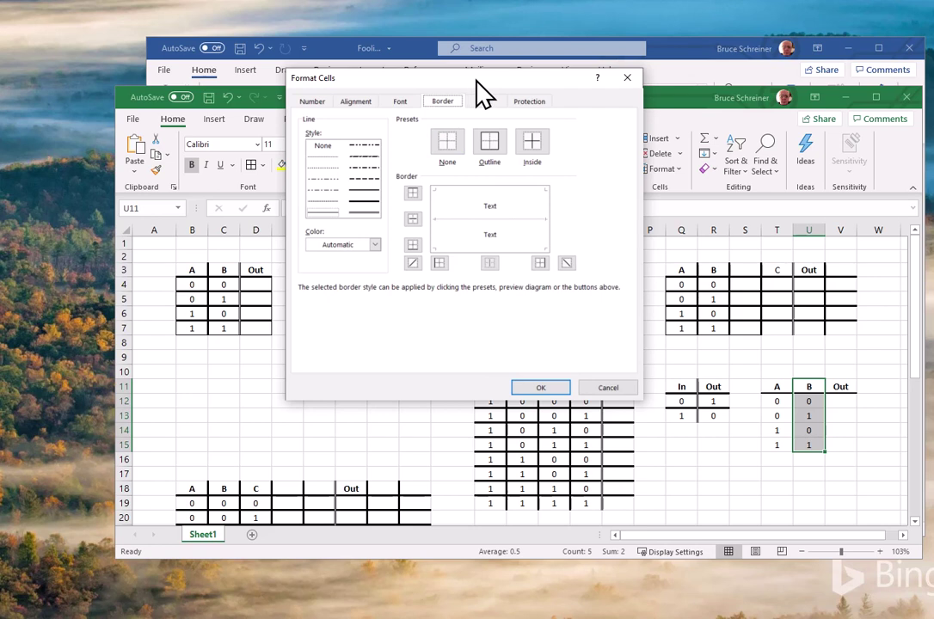
{"action": "left_click_drag", "start_coordinate": [476, 80], "coordinate": [511, 85]}
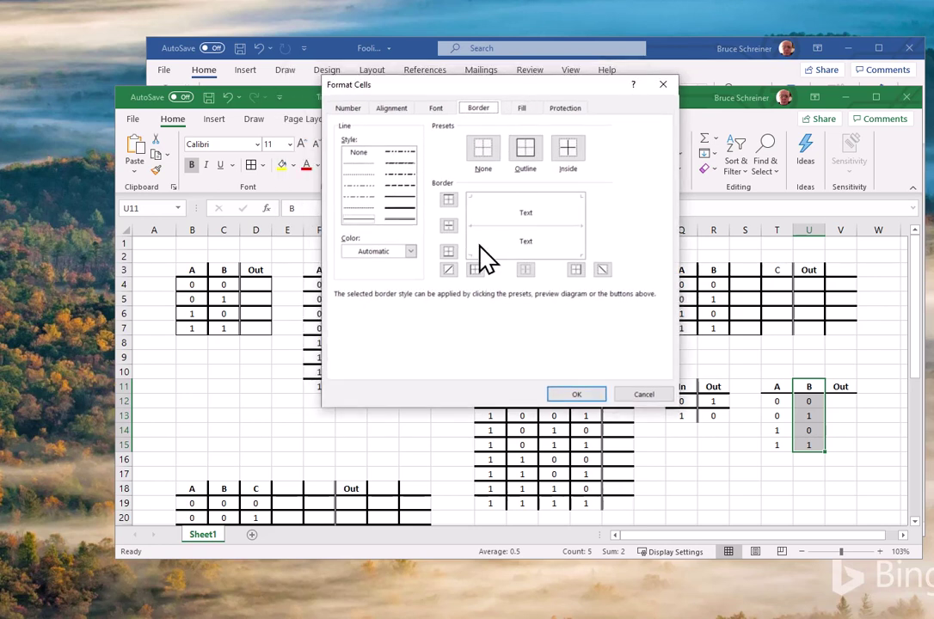
{"action": "left_click", "coordinate": [391, 198]}
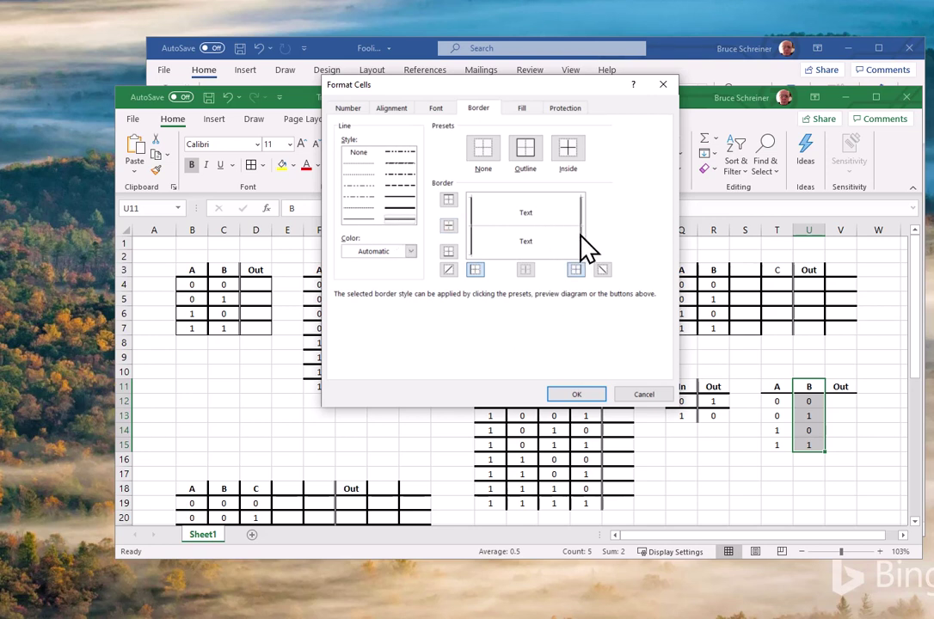
{"action": "left_click", "coordinate": [596, 396]}
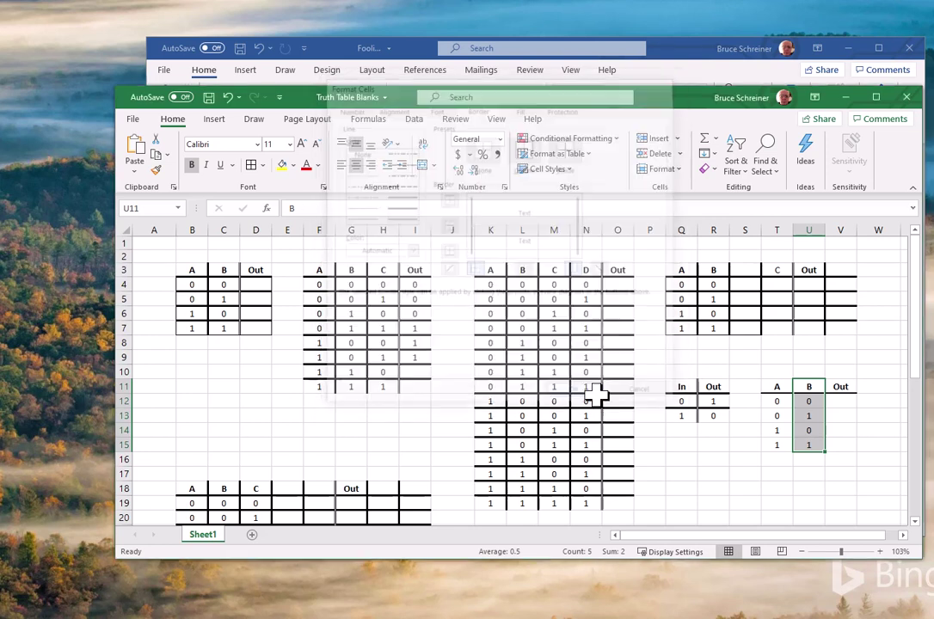
{"action": "left_click", "coordinate": [778, 502]}
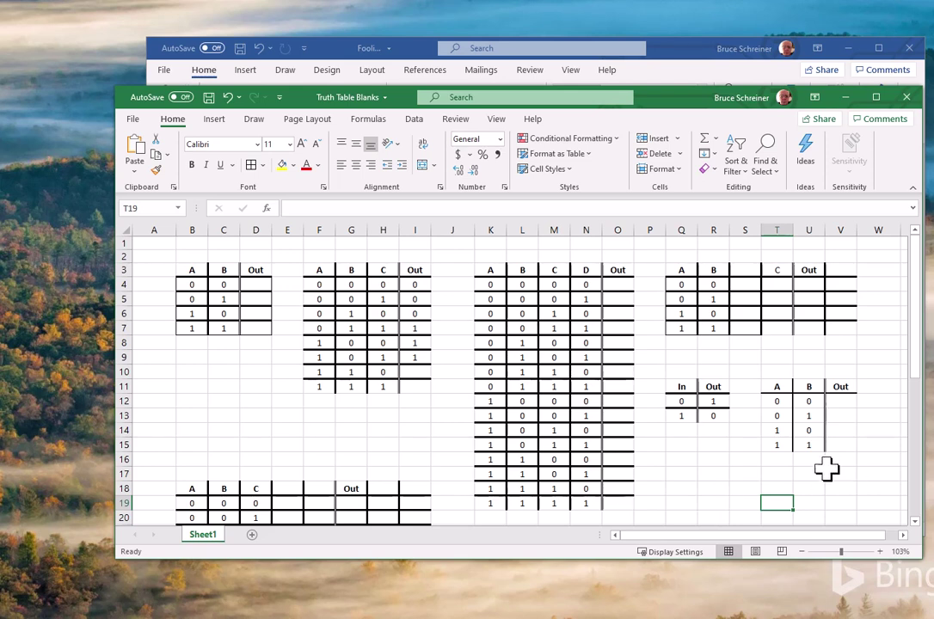
{"action": "left_click_drag", "start_coordinate": [777, 386], "coordinate": [782, 414]}
{"action": "left_click", "coordinate": [773, 502]}
Enter 0 in the last two Out cells, I10 and I11, of the three-input truth table
{"action": "left_click", "coordinate": [413, 372]}
{"action": "type", "text": "0"}
{"action": "key", "text": "Return"}
{"action": "type", "text": "0"}
{"action": "left_click", "coordinate": [437, 458]}
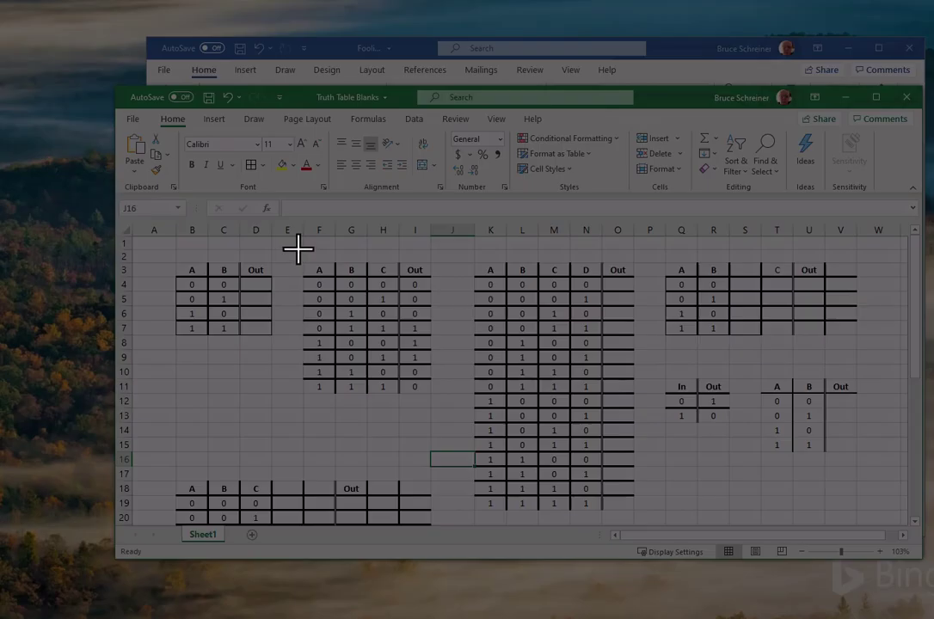
Capture an image of the completed A, B, C, Out truth table and paste it below the schematic in the Word report
{"action": "left_click_drag", "start_coordinate": [296, 257], "coordinate": [436, 403]}
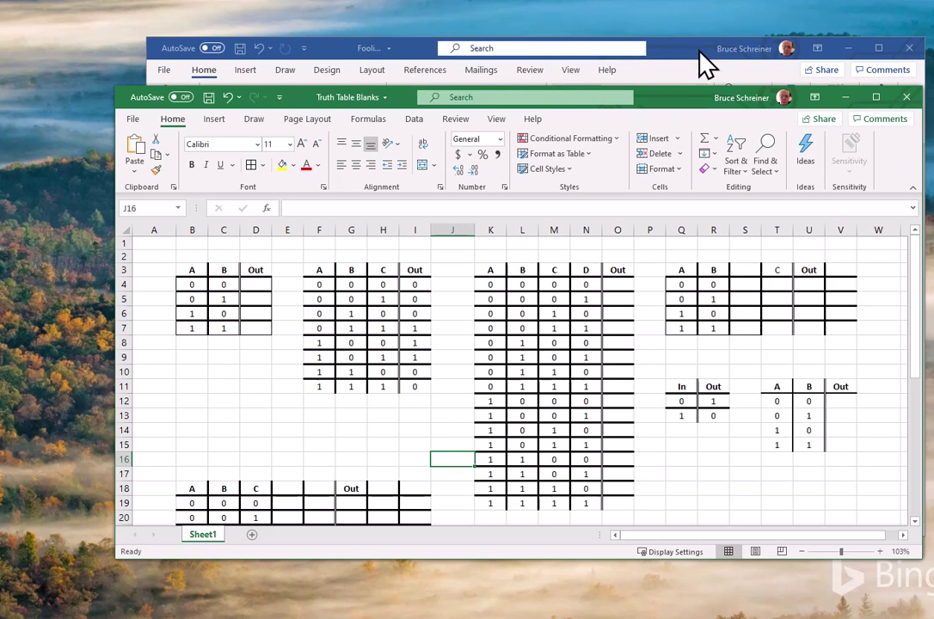
{"action": "left_click", "coordinate": [671, 59]}
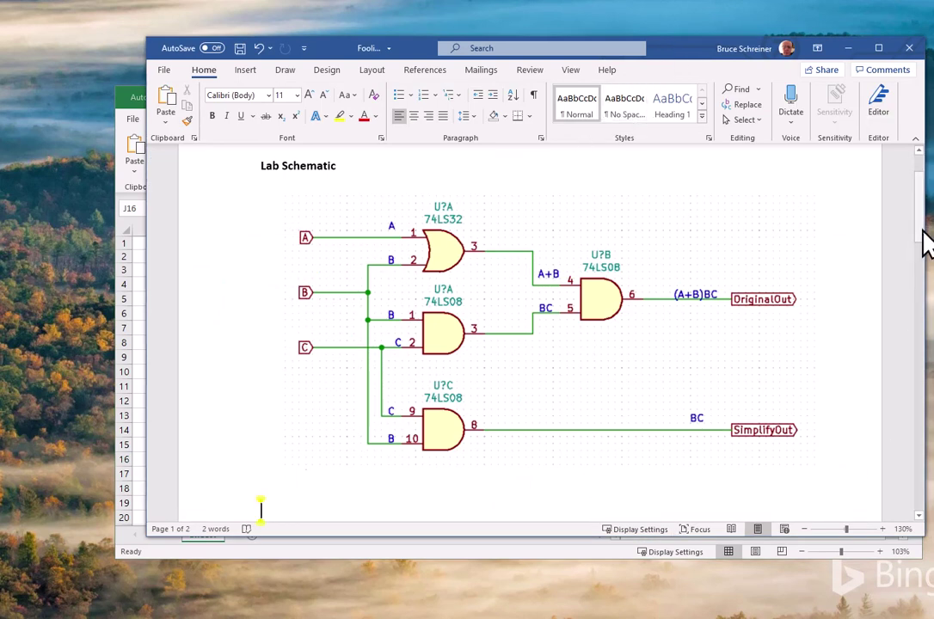
{"action": "left_click_drag", "start_coordinate": [924, 240], "coordinate": [919, 277]}
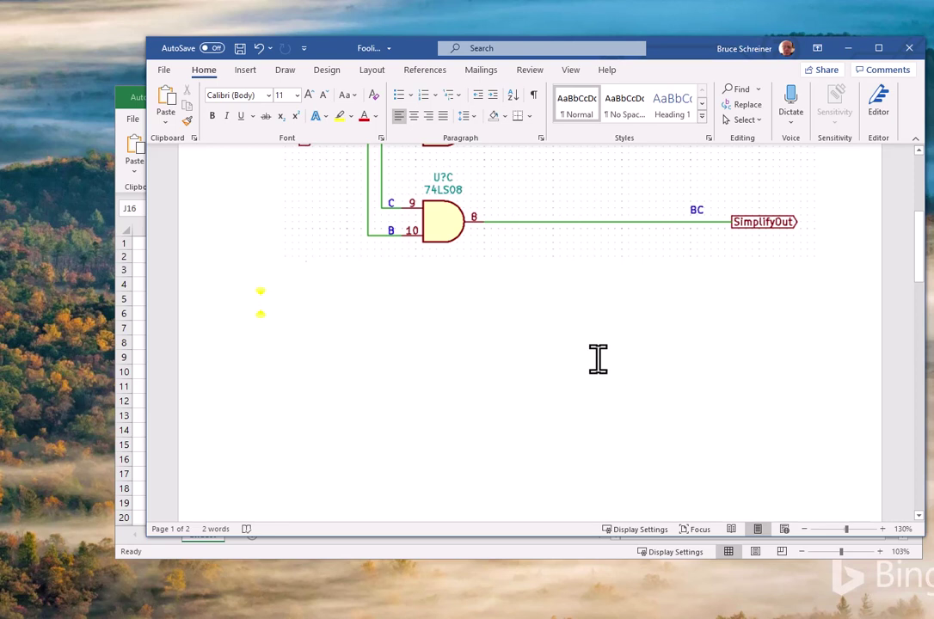
{"action": "key", "text": "ctrl+v"}
Set the truth table picture's text wrapping to Tight and move it to the middle of the page below the schematic
{"action": "left_click", "coordinate": [383, 389]}
{"action": "right_click", "coordinate": [379, 385]}
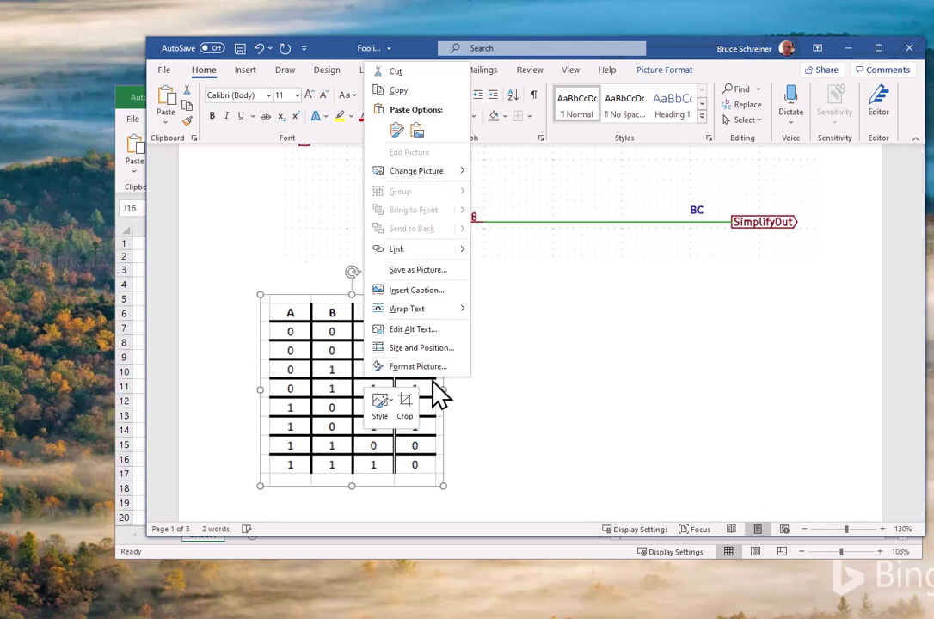
{"action": "mouse_move", "coordinate": [465, 309]}
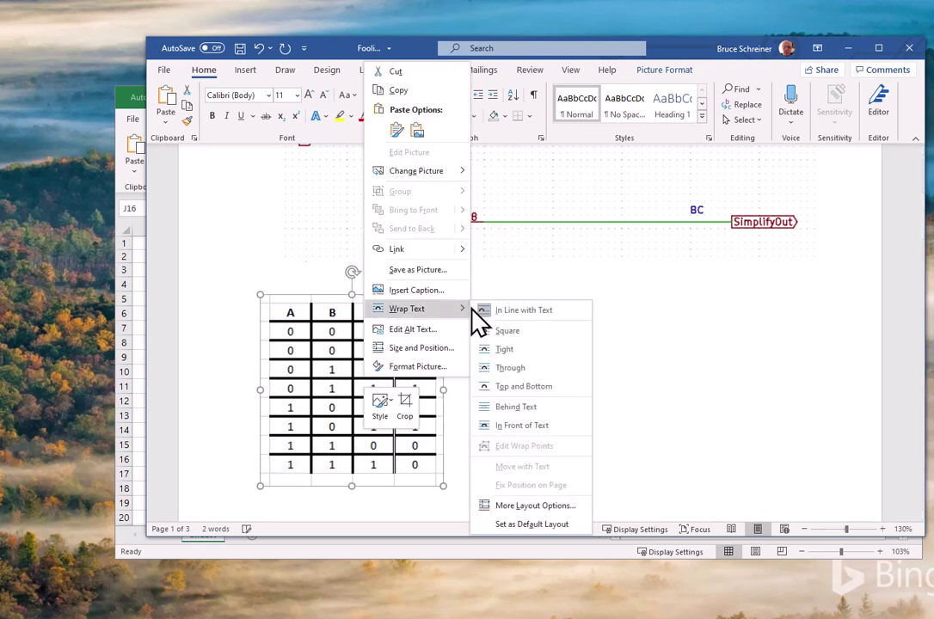
{"action": "left_click", "coordinate": [528, 351]}
{"action": "left_click_drag", "start_coordinate": [371, 385], "coordinate": [618, 389]}
{"action": "left_click", "coordinate": [609, 359]}
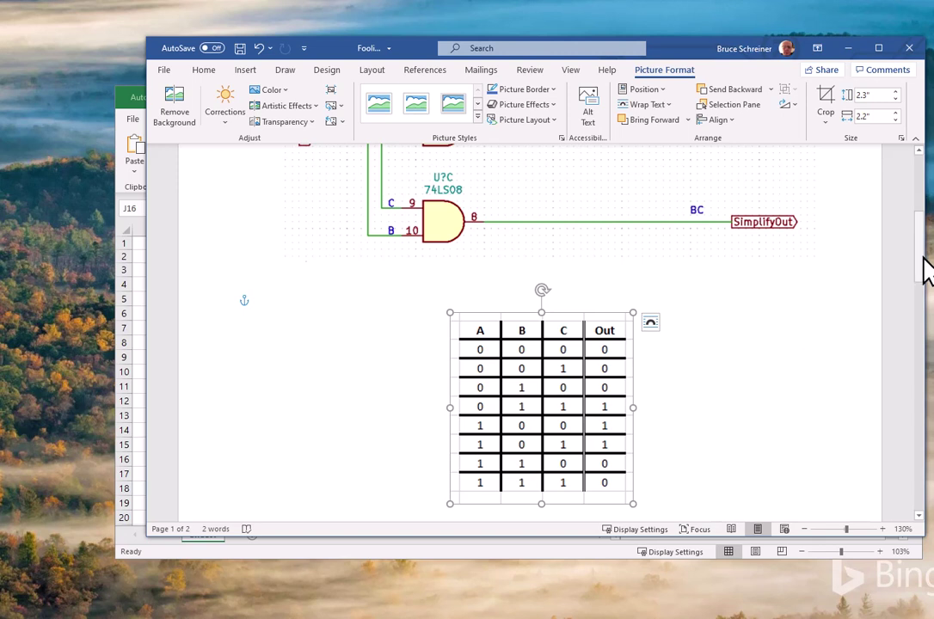
Nudge the schematic picture slightly right and down to align it above the truth table
{"action": "left_click_drag", "start_coordinate": [921, 262], "coordinate": [918, 223]}
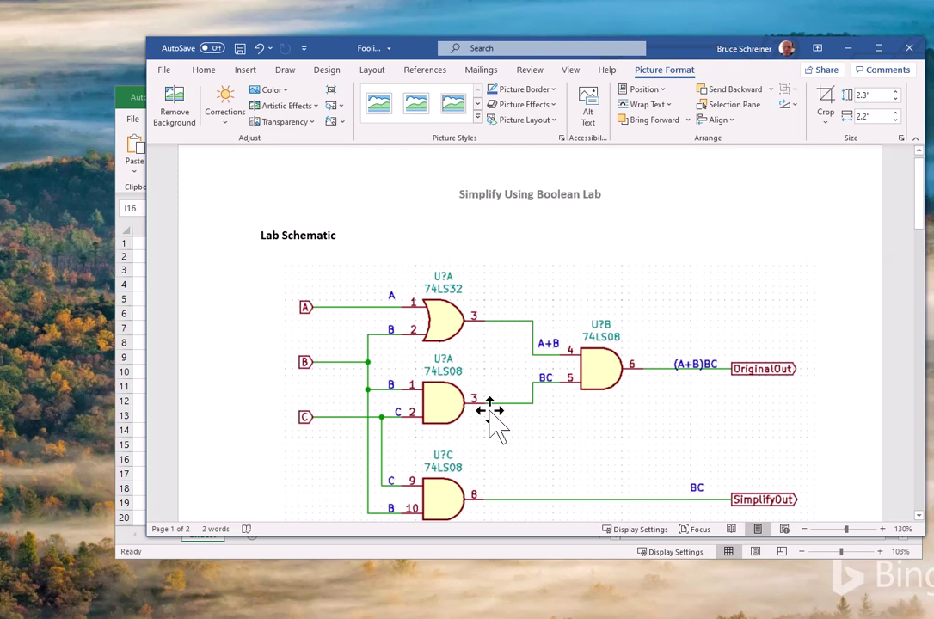
{"action": "left_click_drag", "start_coordinate": [486, 410], "coordinate": [490, 413]}
{"action": "scroll", "coordinate": [921, 517], "scroll_direction": "down", "scroll_amount": 5}
{"action": "scroll", "coordinate": [922, 516], "scroll_direction": "down", "scroll_amount": 6}
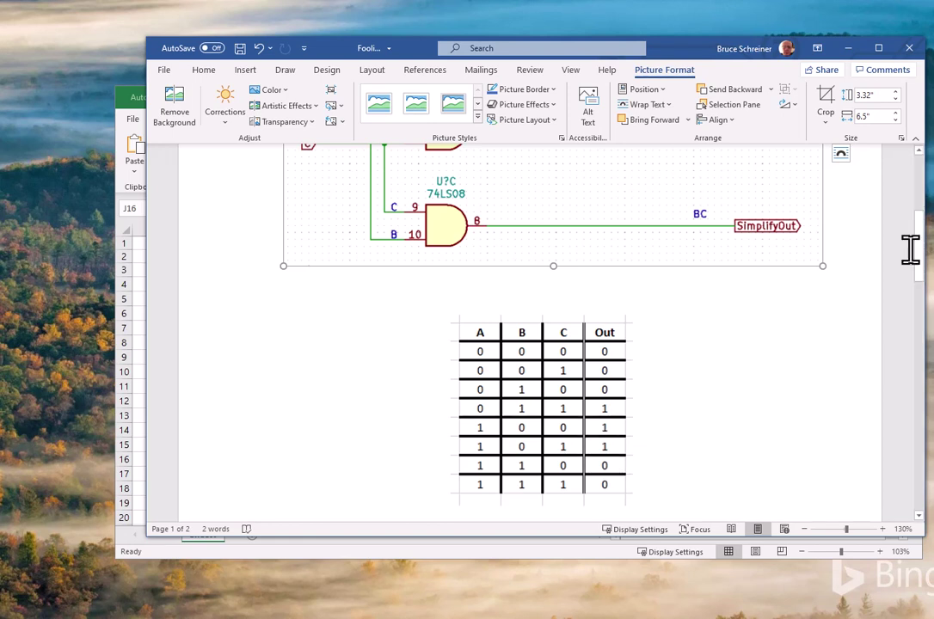
Save the lab report document under its existing name
{"action": "left_click_drag", "start_coordinate": [922, 249], "coordinate": [923, 219]}
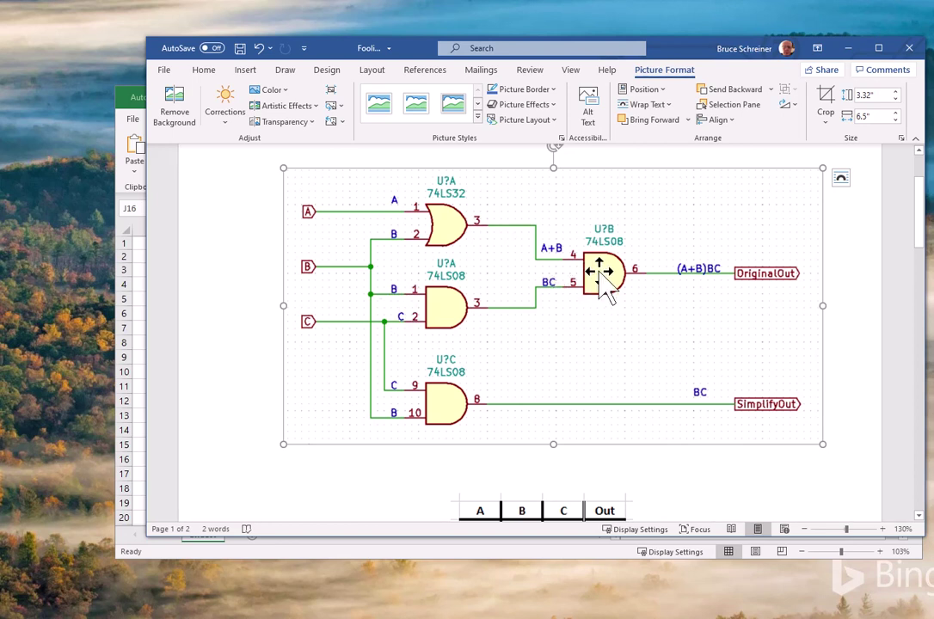
{"action": "left_click", "coordinate": [163, 67]}
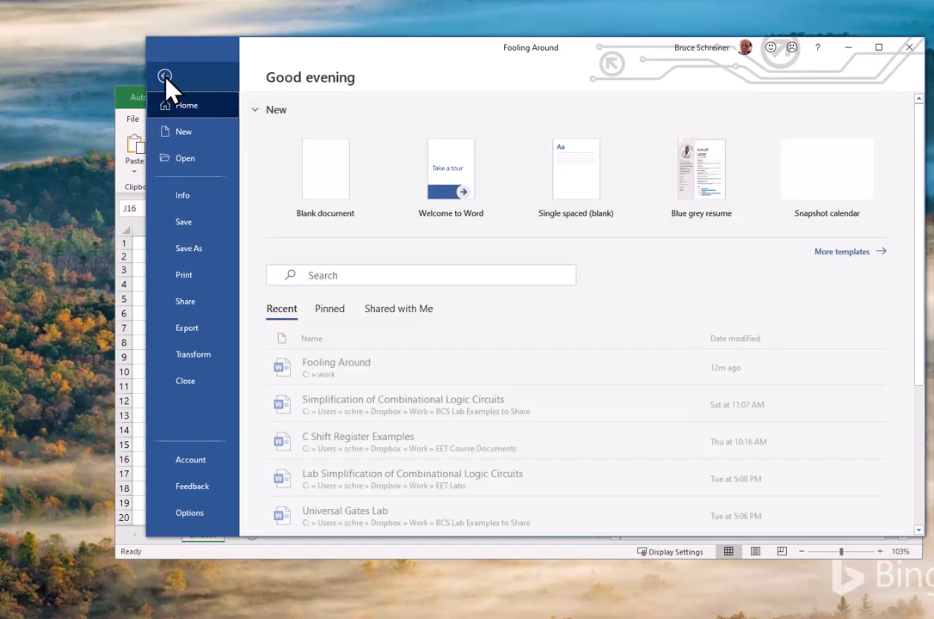
{"action": "left_click", "coordinate": [182, 223]}
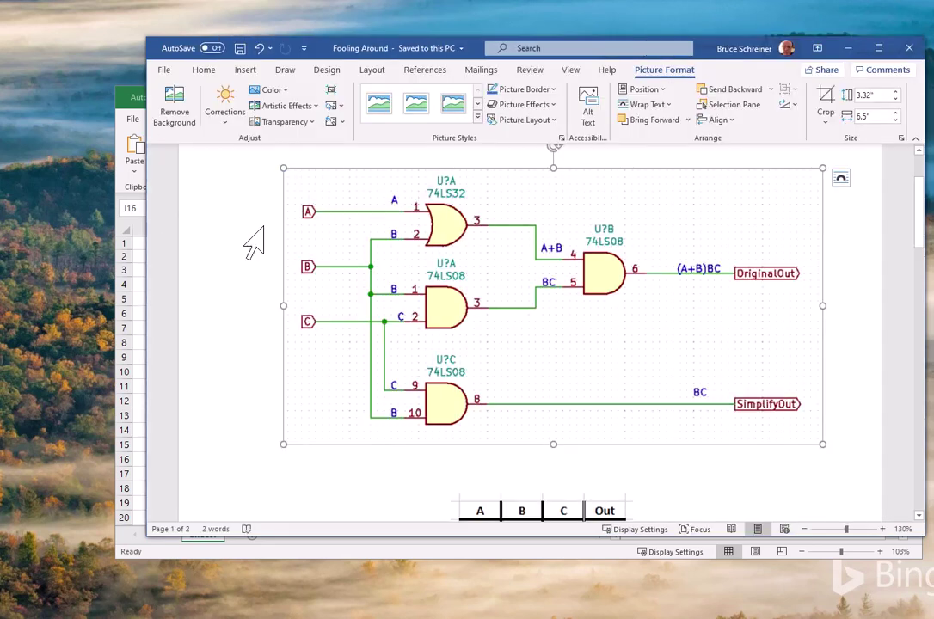
Save a PDF copy of the report as Fooling Around in the C: > work folder and close the opened PDF
{"action": "left_click", "coordinate": [165, 72]}
{"action": "left_click", "coordinate": [210, 252]}
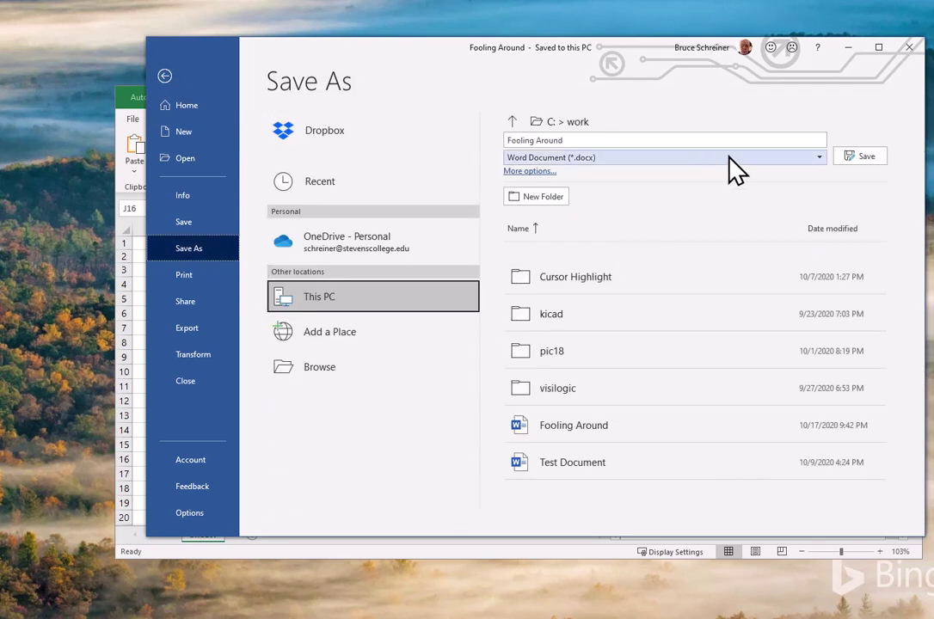
{"action": "left_click", "coordinate": [821, 157]}
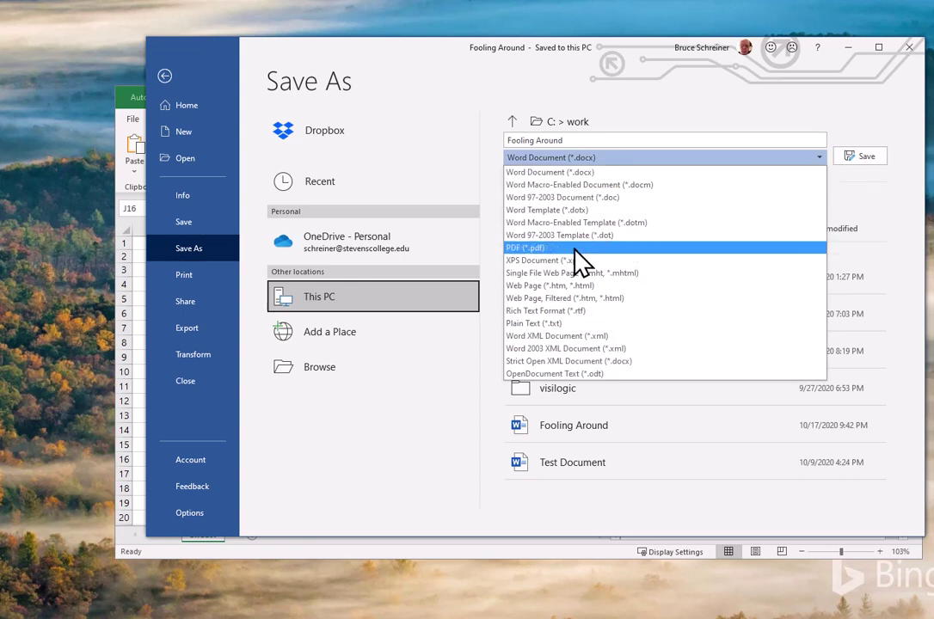
{"action": "left_click", "coordinate": [552, 250]}
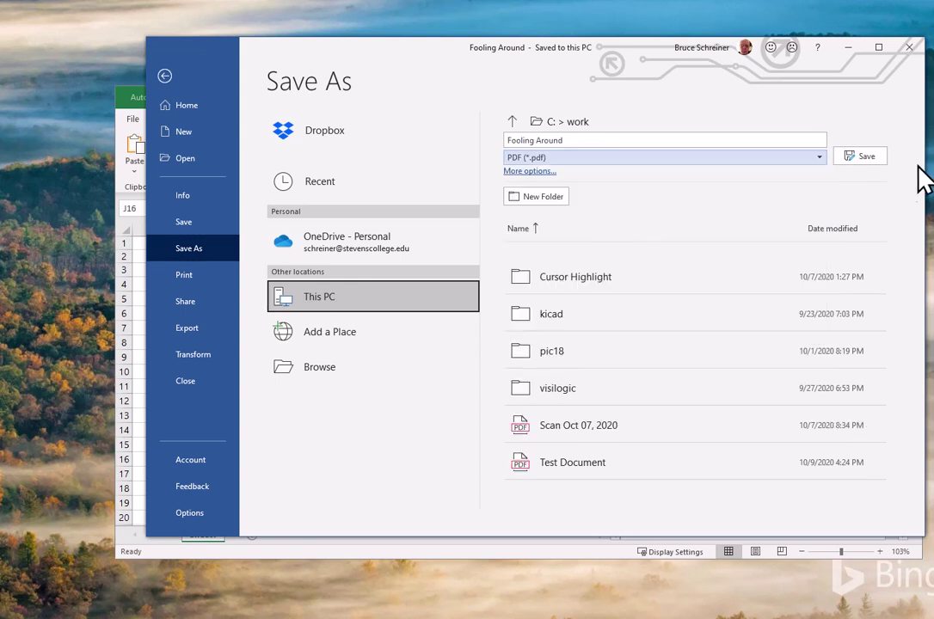
{"action": "left_click", "coordinate": [874, 158]}
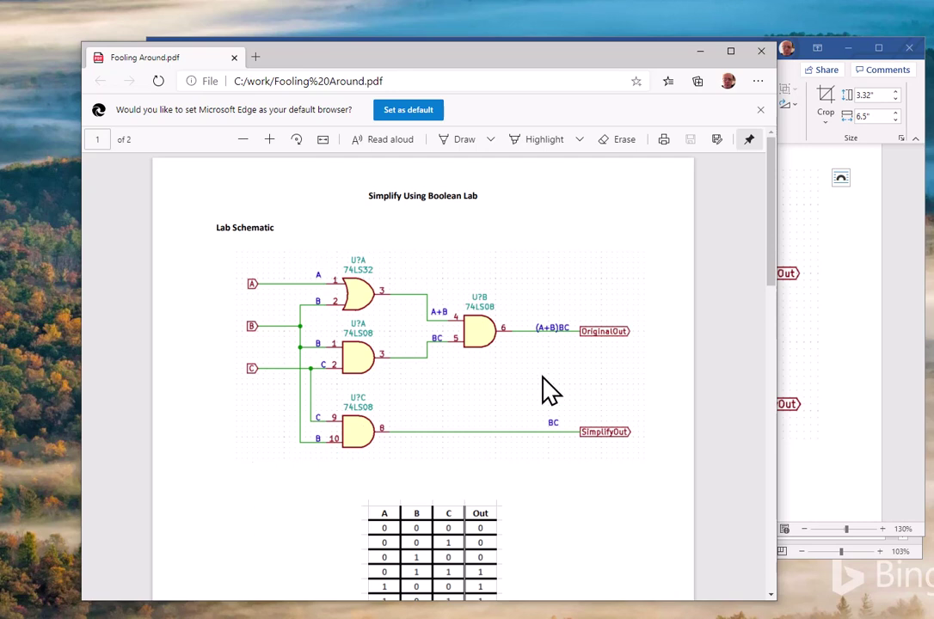
{"action": "left_click", "coordinate": [761, 51]}
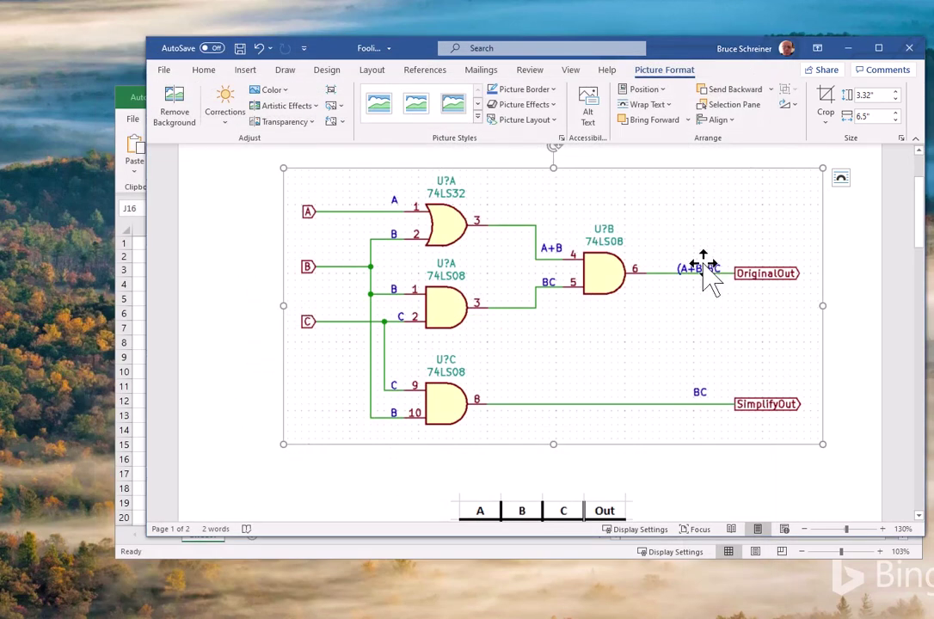